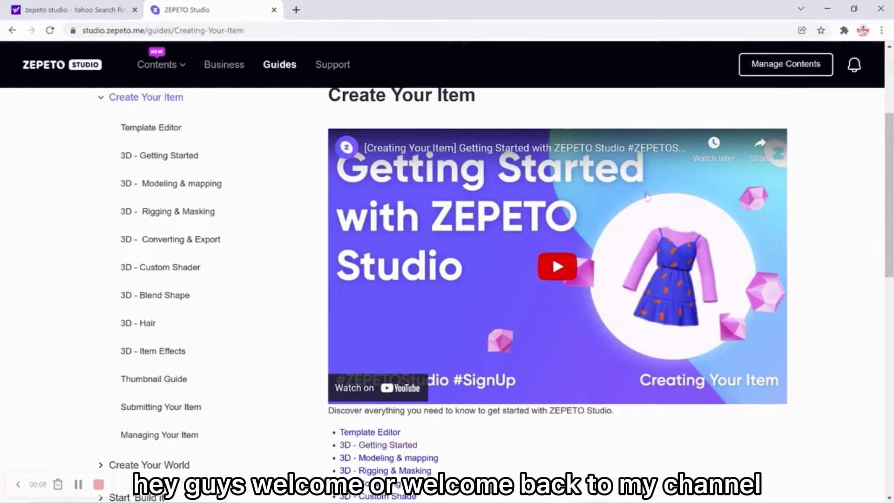
Open the "3D - Getting Started" guide in the Create Your Item section
{"action": "scroll", "coordinate": [72, 171], "scroll_direction": "up", "scroll_amount": 1}
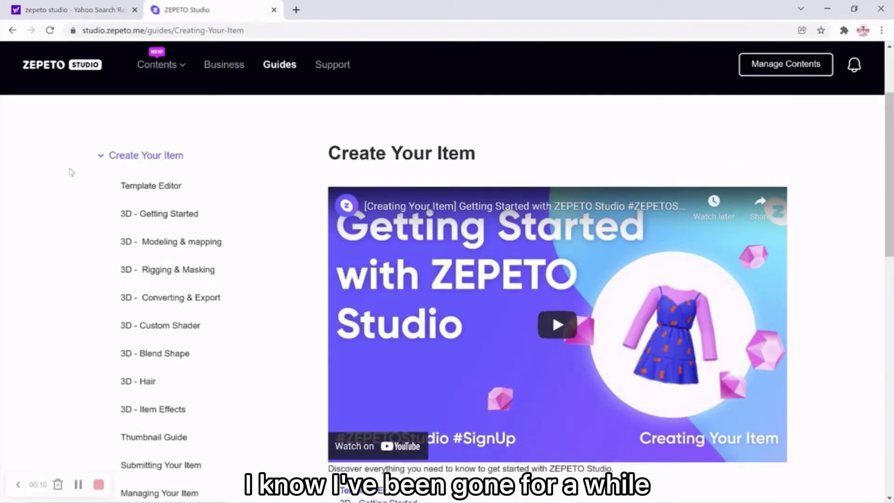
{"action": "scroll", "coordinate": [74, 166], "scroll_direction": "down", "scroll_amount": 1}
{"action": "scroll", "coordinate": [74, 166], "scroll_direction": "down", "scroll_amount": 1}
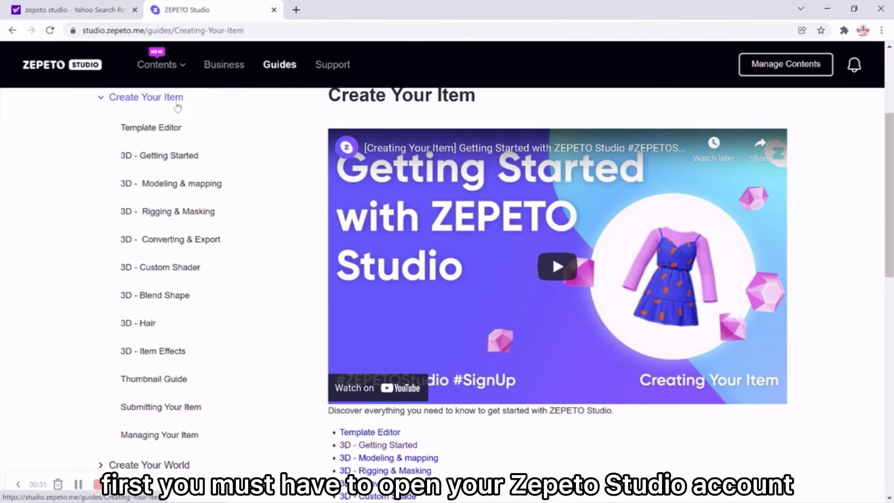
{"action": "left_click", "coordinate": [182, 156]}
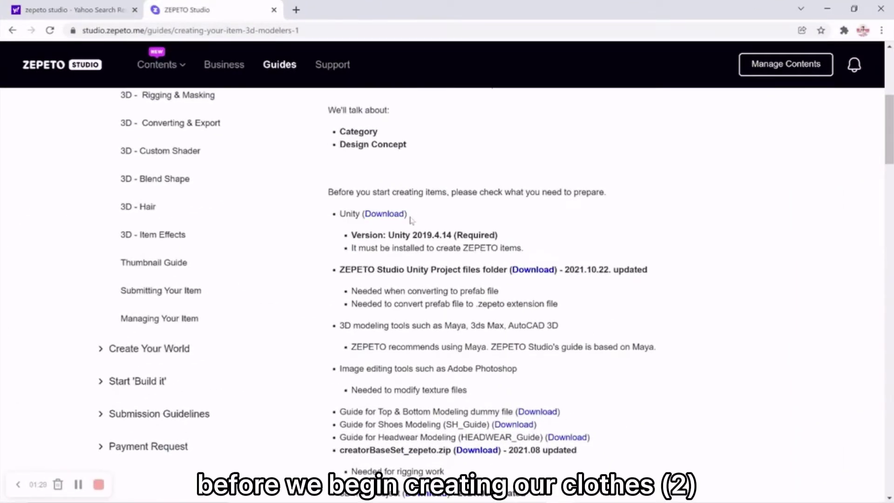
Examine the Unity and ZEPETO Studio Unity Project files folder download entries in the preparation list
{"action": "left_click_drag", "start_coordinate": [340, 213], "coordinate": [406, 212]}
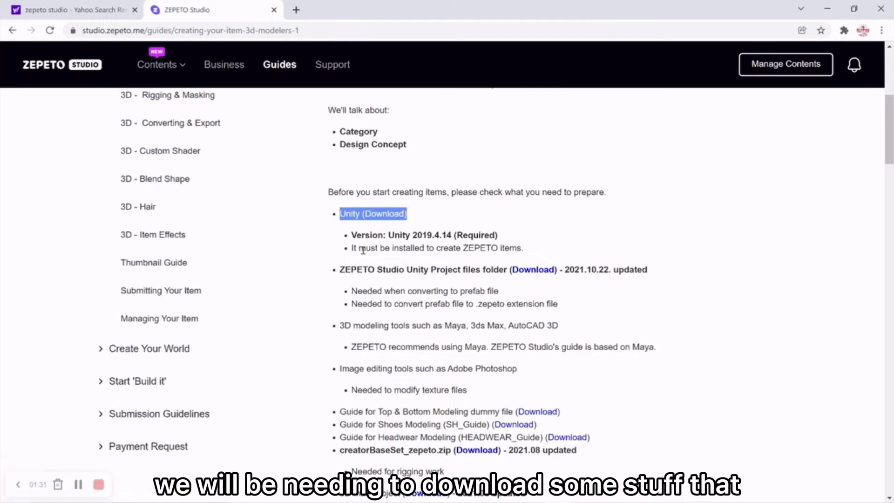
{"action": "left_click", "coordinate": [337, 275]}
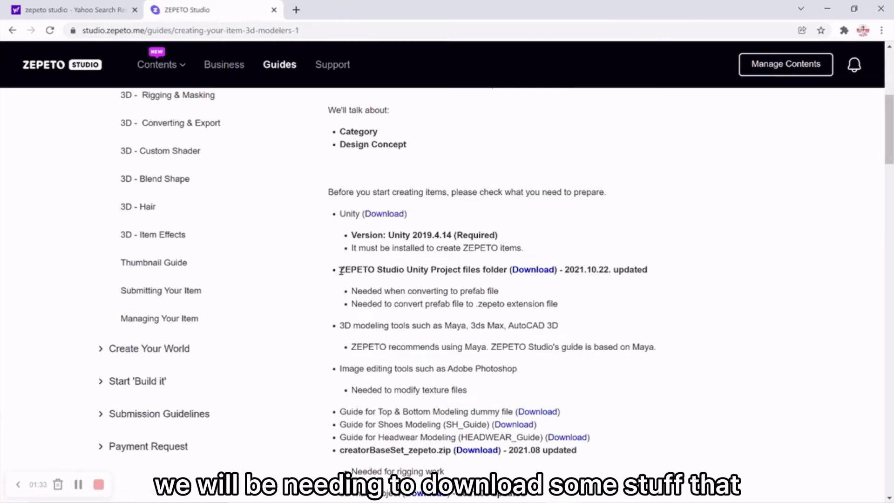
{"action": "left_click_drag", "start_coordinate": [341, 271], "coordinate": [562, 270]}
{"action": "left_click", "coordinate": [608, 267]}
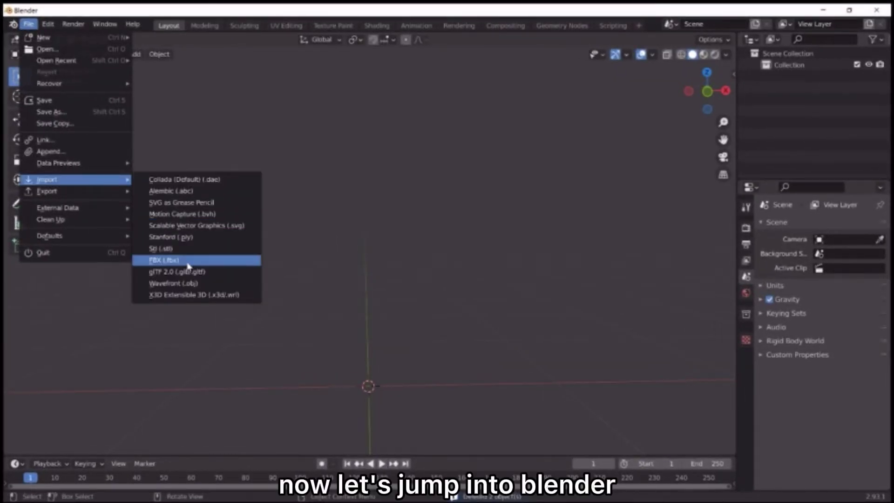
Switch to Blender and import "Skirt FBX.fbx" from the FBX's folder, leaving nothing selected
{"action": "left_click", "coordinate": [189, 266]}
{"action": "scroll", "coordinate": [418, 322], "scroll_direction": "down", "scroll_amount": 5}
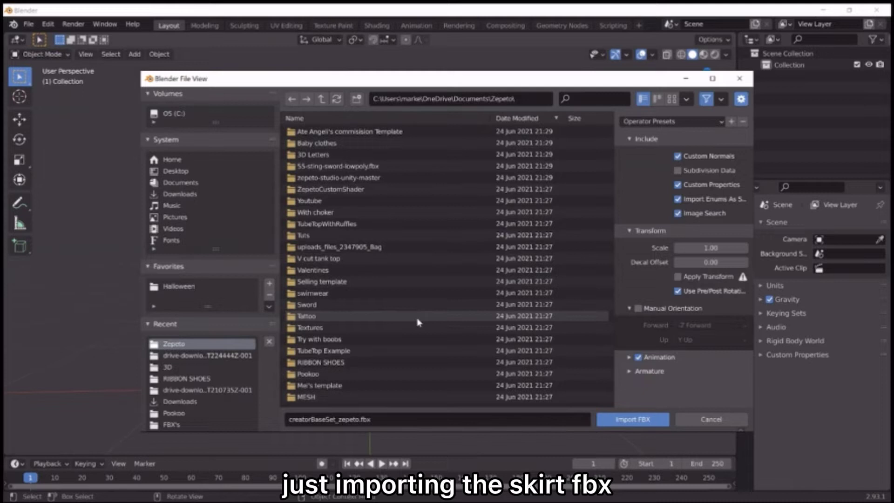
{"action": "scroll", "coordinate": [418, 322], "scroll_direction": "down", "scroll_amount": 8}
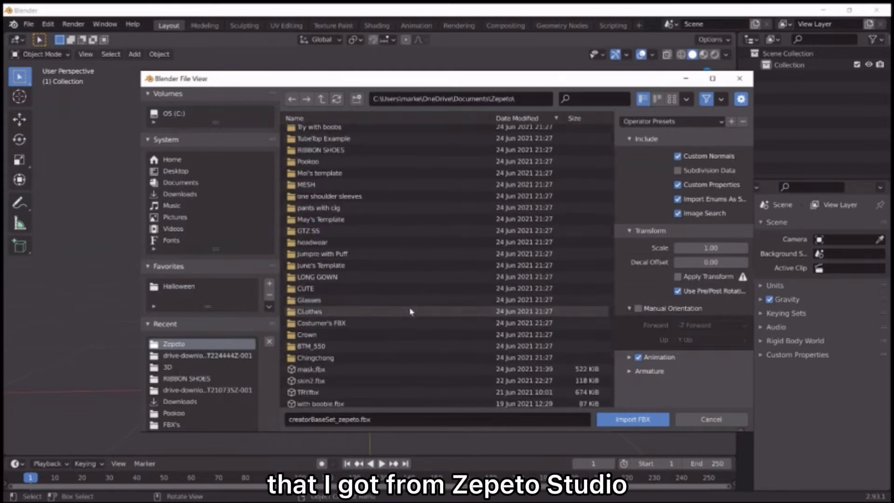
{"action": "scroll", "coordinate": [411, 311], "scroll_direction": "down", "scroll_amount": 6}
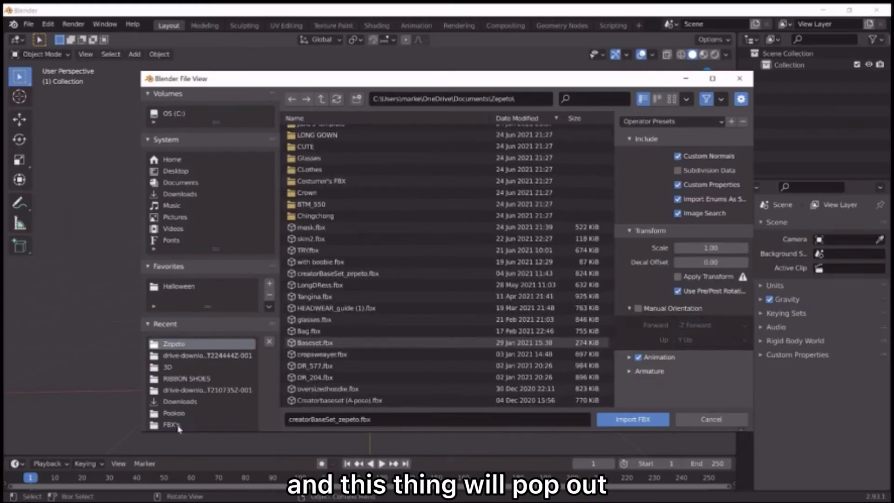
{"action": "left_click", "coordinate": [171, 425]}
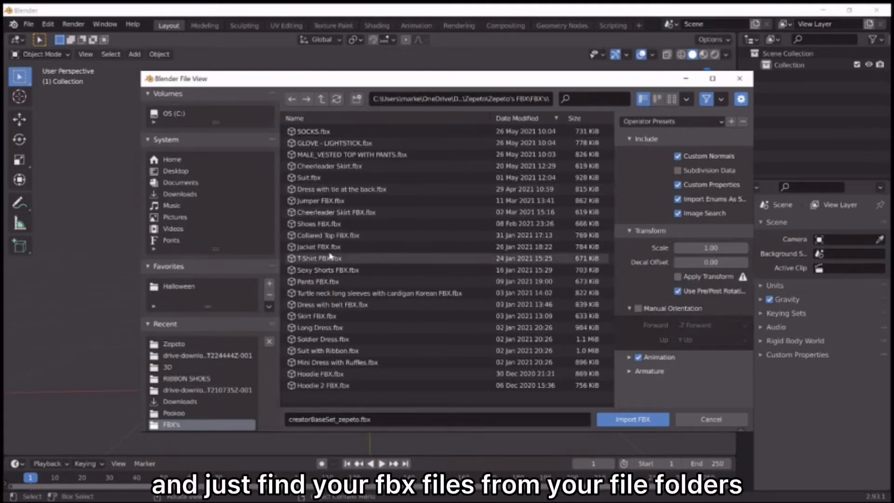
{"action": "double_click", "coordinate": [327, 318]}
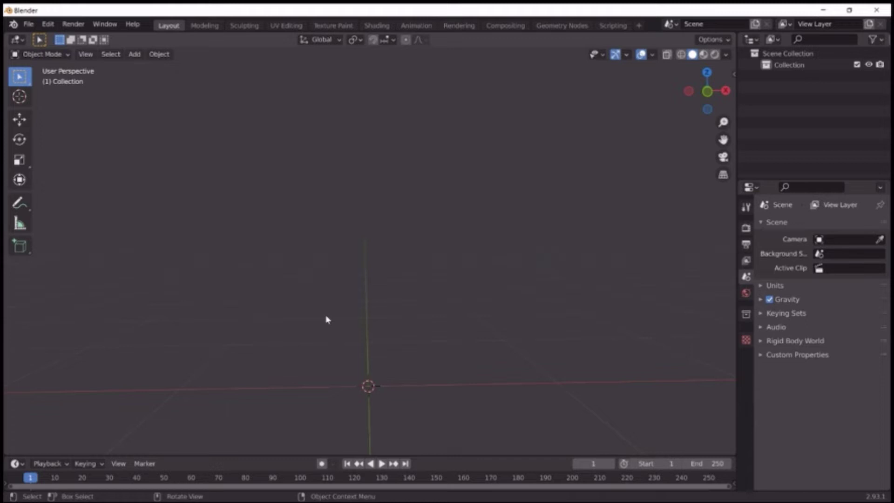
{"action": "scroll", "coordinate": [403, 321], "scroll_direction": "up", "scroll_amount": 4}
{"action": "left_click", "coordinate": [473, 311]}
{"action": "scroll", "coordinate": [419, 303], "scroll_direction": "down", "scroll_amount": 2}
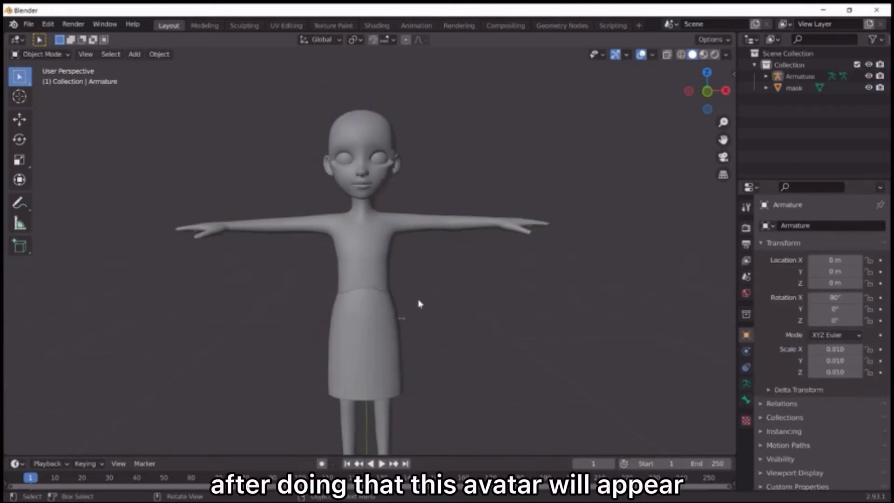
Put the skirt in Sculpt Mode and set the Draw brush radius to 174 px
{"action": "left_click", "coordinate": [373, 318]}
{"action": "left_click", "coordinate": [60, 55]}
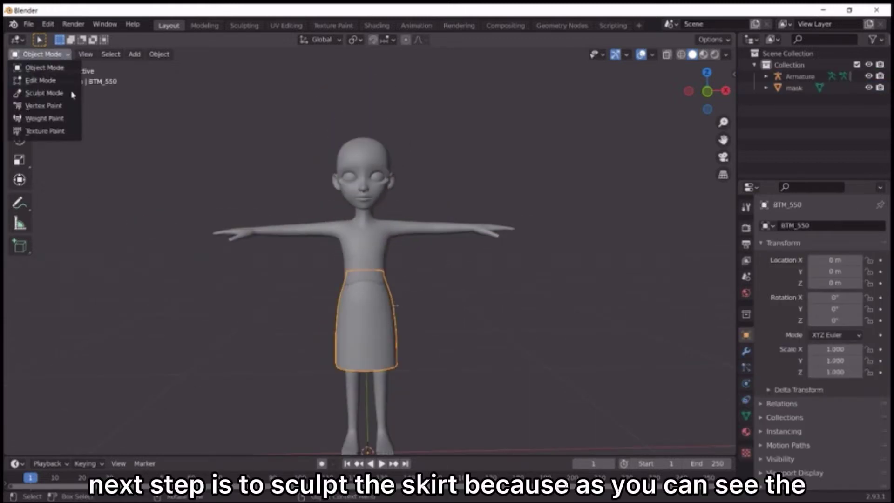
{"action": "left_click", "coordinate": [67, 97]}
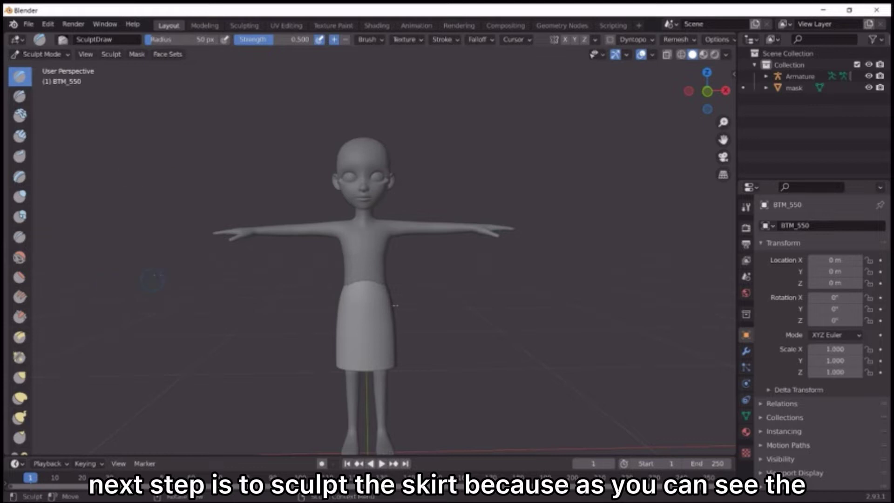
{"action": "key", "text": "f"}
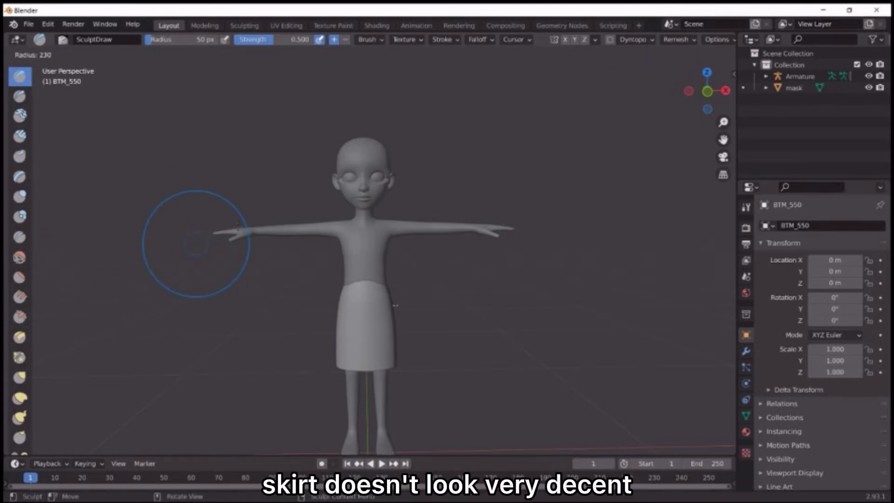
{"action": "left_click", "coordinate": [239, 227]}
{"action": "key", "text": "f"}
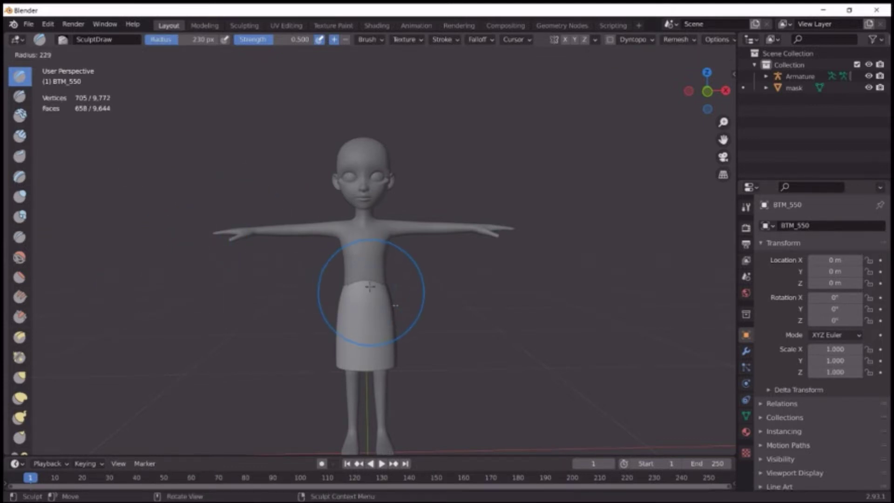
{"action": "left_click", "coordinate": [410, 293]}
Sculpt the skirt's waistband outward around the front and back of the waist
{"action": "left_click_drag", "start_coordinate": [367, 279], "coordinate": [369, 276]}
{"action": "middle_click_drag", "start_coordinate": [349, 279], "coordinate": [486, 300]}
{"action": "mouse_move", "coordinate": [489, 300]}
{"action": "left_mouse_down"}
{"action": "mouse_move", "coordinate": [475, 299]}
{"action": "mouse_move", "coordinate": [476, 287]}
{"action": "left_mouse_up"}
{"action": "middle_click_drag", "start_coordinate": [579, 275], "coordinate": [516, 281]}
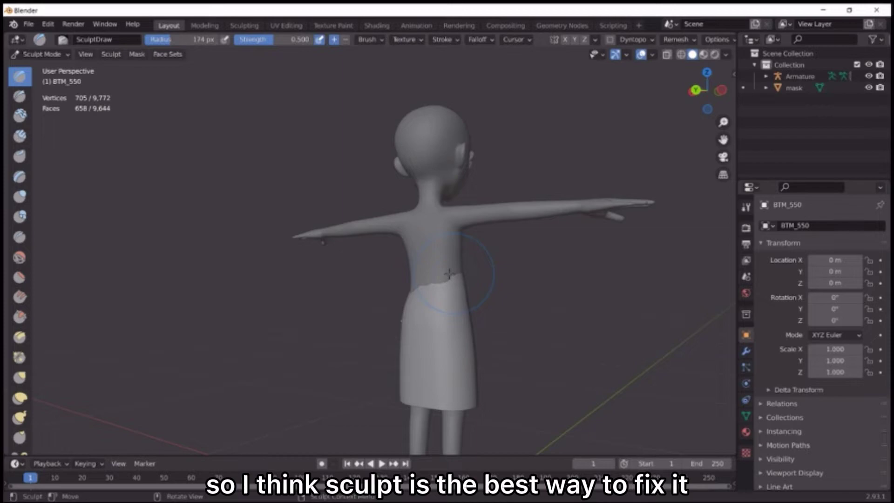
{"action": "mouse_move", "coordinate": [449, 273]}
{"action": "middle_mouse_down"}
{"action": "mouse_move", "coordinate": [319, 303]}
{"action": "mouse_move", "coordinate": [509, 250]}
{"action": "middle_mouse_up"}
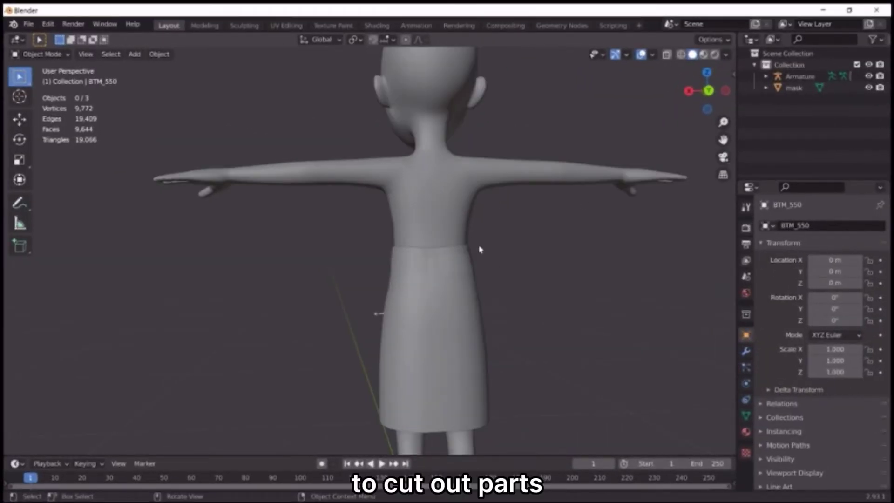
Open the skirt in Edit Mode and enable X-ray display
{"action": "scroll", "coordinate": [457, 244], "scroll_direction": "down", "scroll_amount": 1}
{"action": "middle_click_drag", "start_coordinate": [497, 295], "coordinate": [359, 292]}
{"action": "left_click", "coordinate": [440, 300]}
{"action": "scroll", "coordinate": [431, 303], "scroll_direction": "down", "scroll_amount": 1}
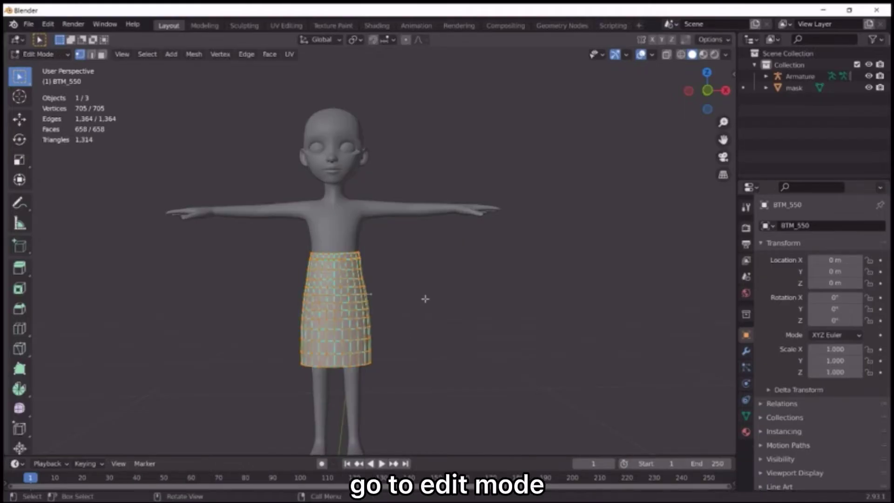
{"action": "scroll", "coordinate": [419, 306], "scroll_direction": "up", "scroll_amount": 2}
{"action": "scroll", "coordinate": [543, 215], "scroll_direction": "down", "scroll_amount": 3}
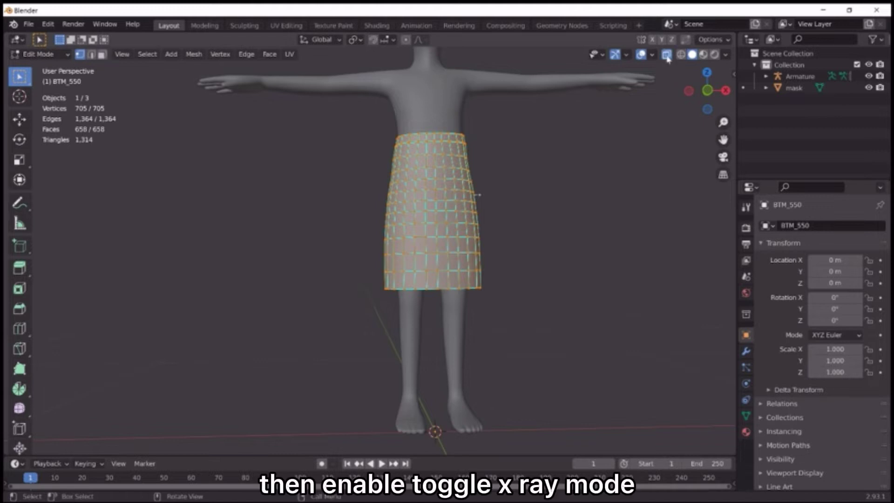
{"action": "key", "text": "alt+z"}
Shorten the skirt by box-selecting its lowest rows around the hem and deleting those vertices
{"action": "scroll", "coordinate": [492, 263], "scroll_direction": "up", "scroll_amount": 2}
{"action": "left_click", "coordinate": [504, 262]}
{"action": "scroll", "coordinate": [505, 262], "scroll_direction": "up", "scroll_amount": 2}
{"action": "mouse_move", "coordinate": [504, 261]}
{"action": "middle_mouse_down"}
{"action": "mouse_move", "coordinate": [525, 300]}
{"action": "mouse_move", "coordinate": [310, 302]}
{"action": "mouse_move", "coordinate": [500, 266]}
{"action": "middle_mouse_up"}
{"action": "left_click_drag", "start_coordinate": [297, 243], "coordinate": [648, 333]}
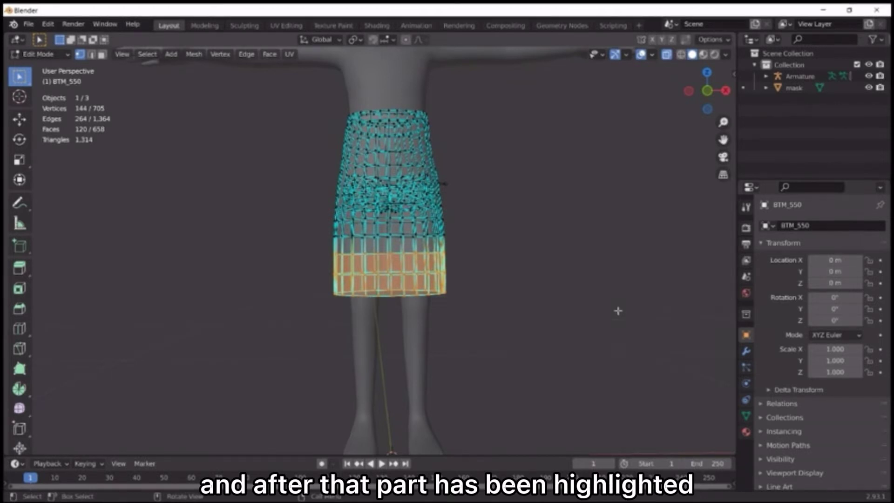
{"action": "right_click", "coordinate": [618, 308]}
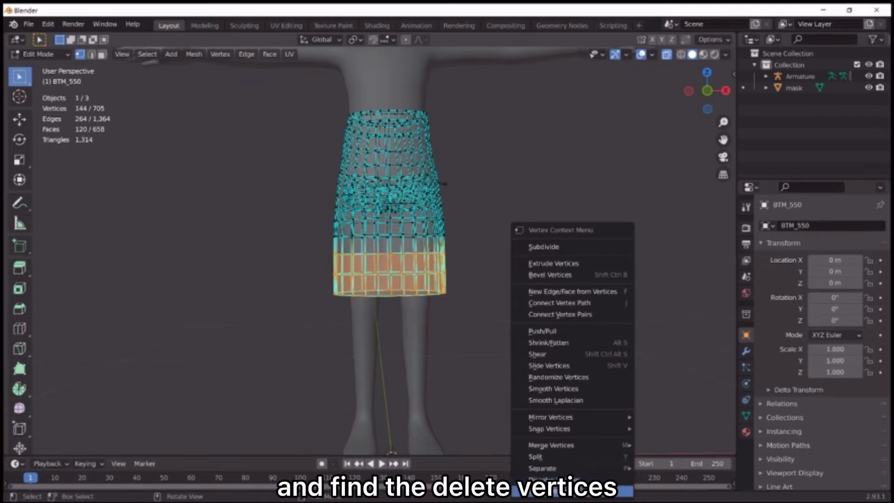
{"action": "left_click", "coordinate": [547, 492]}
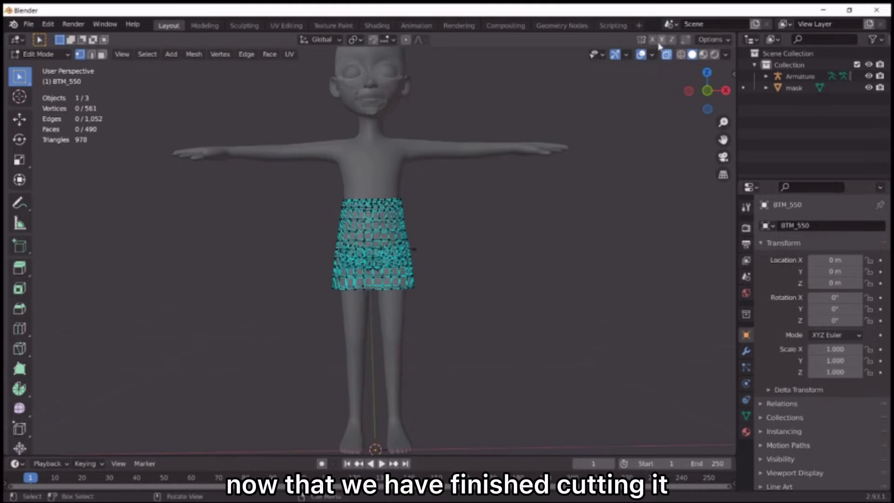
Disable X-ray display and return the skirt to Sculpt Mode
{"action": "left_click", "coordinate": [666, 54]}
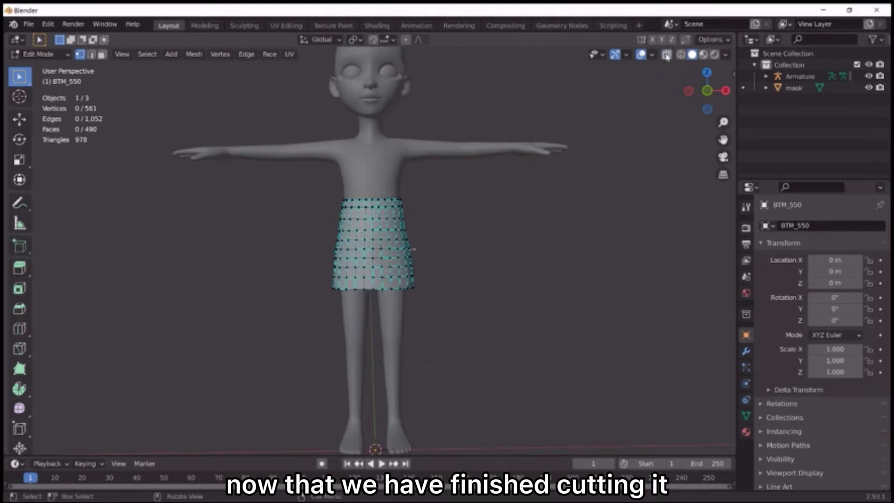
{"action": "left_click", "coordinate": [39, 54]}
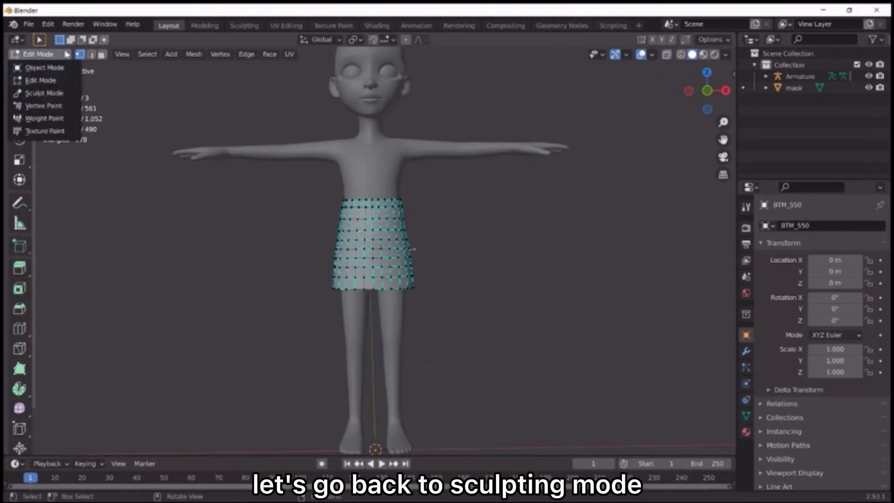
{"action": "left_click", "coordinate": [44, 91]}
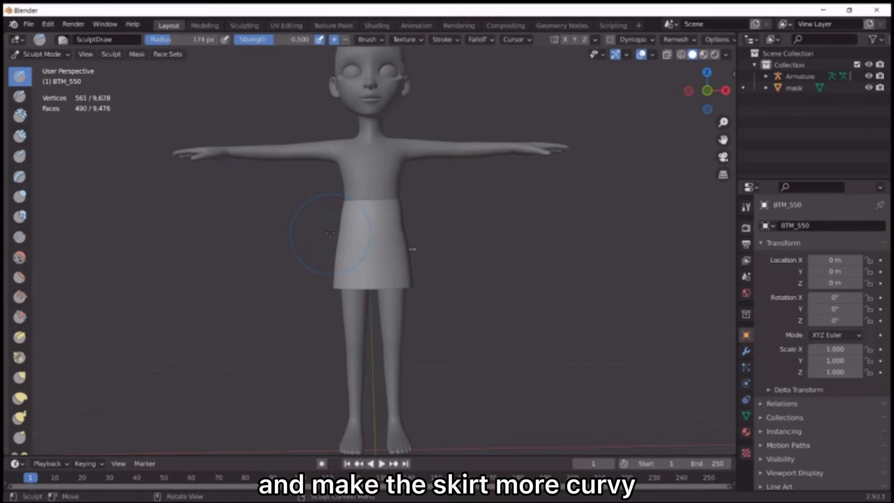
Make the skirt's sides curvier with Draw strokes on the hip and pull the hem inward with the Grab brush
{"action": "middle_click_drag", "start_coordinate": [325, 224], "coordinate": [314, 240]}
{"action": "left_click_drag", "start_coordinate": [306, 221], "coordinate": [303, 249]}
{"action": "mouse_move", "coordinate": [301, 239]}
{"action": "left_mouse_down"}
{"action": "mouse_move", "coordinate": [302, 265]}
{"action": "mouse_move", "coordinate": [279, 249]}
{"action": "left_mouse_up"}
{"action": "middle_click_drag", "start_coordinate": [280, 249], "coordinate": [577, 198]}
{"action": "key", "text": "g"}
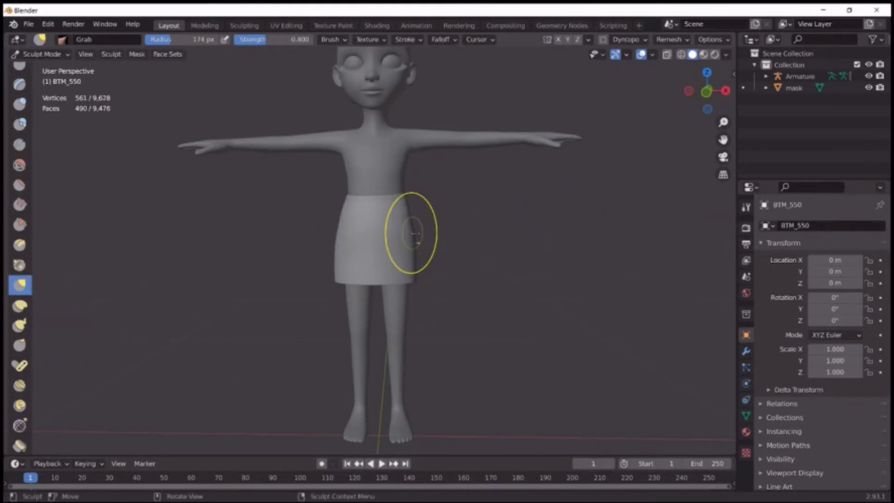
{"action": "left_click_drag", "start_coordinate": [415, 275], "coordinate": [404, 274]}
{"action": "key", "text": "x"}
{"action": "mouse_move", "coordinate": [419, 247]}
{"action": "middle_mouse_down"}
{"action": "mouse_move", "coordinate": [437, 247]}
{"action": "mouse_move", "coordinate": [412, 238]}
{"action": "middle_mouse_up"}
{"action": "scroll", "coordinate": [21, 289], "scroll_direction": "down", "scroll_amount": 7}
Refine the curve of the skirt's hips with further sculpting strokes on both sides
{"action": "left_click", "coordinate": [20, 220]}
{"action": "scroll", "coordinate": [337, 276], "scroll_direction": "up", "scroll_amount": 1}
{"action": "left_click_drag", "start_coordinate": [322, 238], "coordinate": [329, 239]}
{"action": "left_click", "coordinate": [20, 76]}
{"action": "middle_click_drag", "start_coordinate": [261, 270], "coordinate": [425, 280]}
{"action": "left_click_drag", "start_coordinate": [425, 279], "coordinate": [409, 238]}
{"action": "mouse_move", "coordinate": [410, 238]}
{"action": "middle_mouse_down"}
{"action": "mouse_move", "coordinate": [241, 245]}
{"action": "mouse_move", "coordinate": [501, 251]}
{"action": "mouse_move", "coordinate": [410, 280]}
{"action": "mouse_move", "coordinate": [522, 224]}
{"action": "middle_mouse_up"}
Shape the back of the skirt into a rounded curve with the Grab brush
{"action": "left_click", "coordinate": [42, 54]}
{"action": "scroll", "coordinate": [501, 252], "scroll_direction": "down", "scroll_amount": 4}
{"action": "left_click", "coordinate": [42, 54]}
{"action": "scroll", "coordinate": [19, 182], "scroll_direction": "down", "scroll_amount": 7}
{"action": "left_click", "coordinate": [20, 239]}
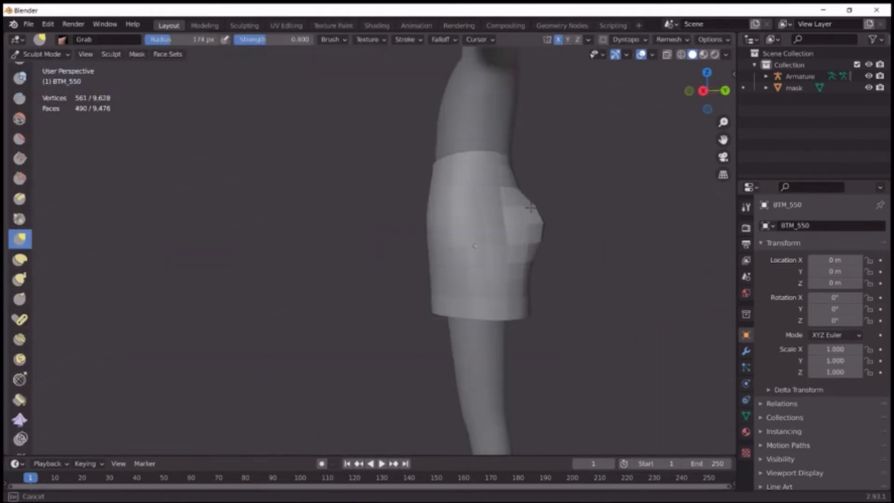
{"action": "left_click_drag", "start_coordinate": [519, 198], "coordinate": [512, 193]}
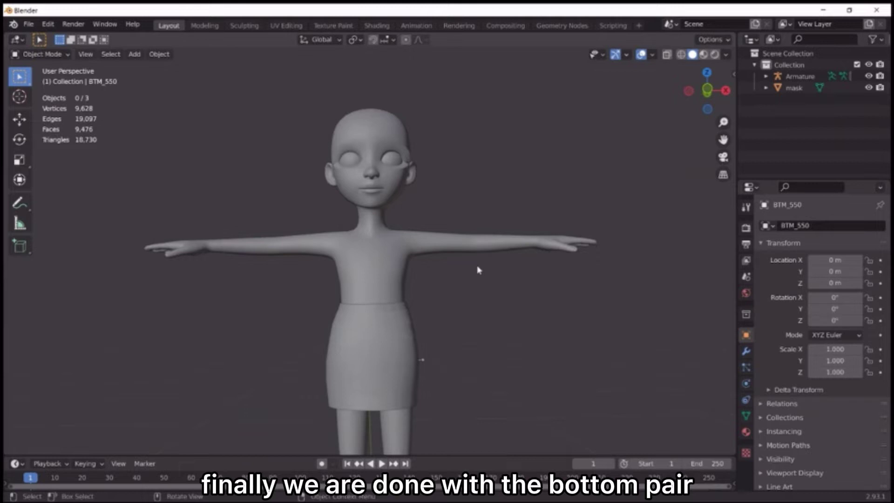
Open the body mesh in Edit Mode with face selection and deselect all its faces
{"action": "middle_click_drag", "start_coordinate": [419, 279], "coordinate": [385, 216]}
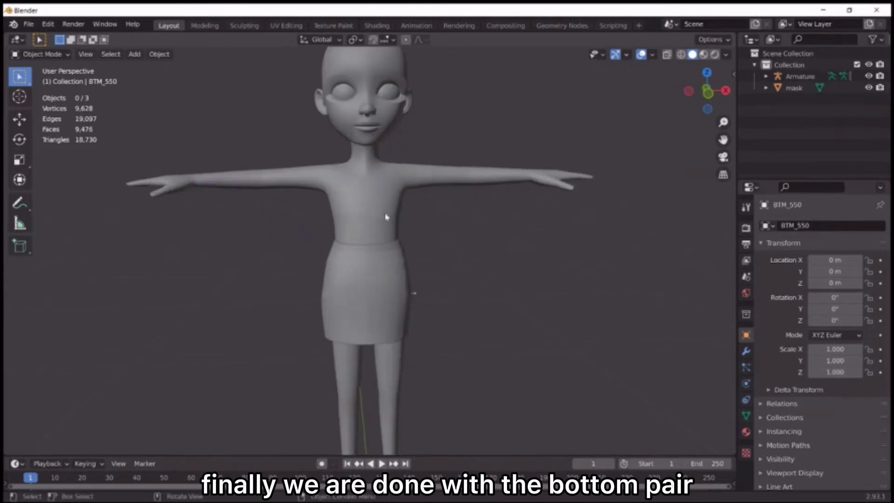
{"action": "left_click", "coordinate": [378, 215]}
{"action": "key", "text": "Tab"}
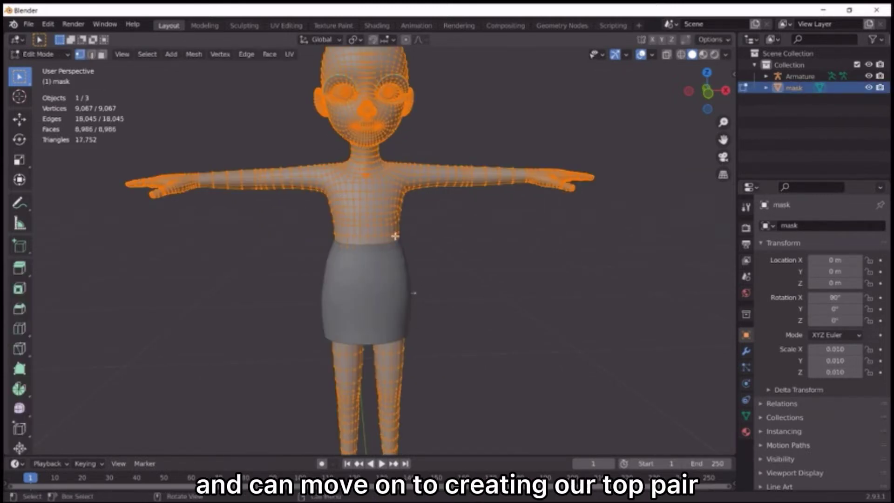
{"action": "scroll", "coordinate": [395, 236], "scroll_direction": "up", "scroll_amount": 2}
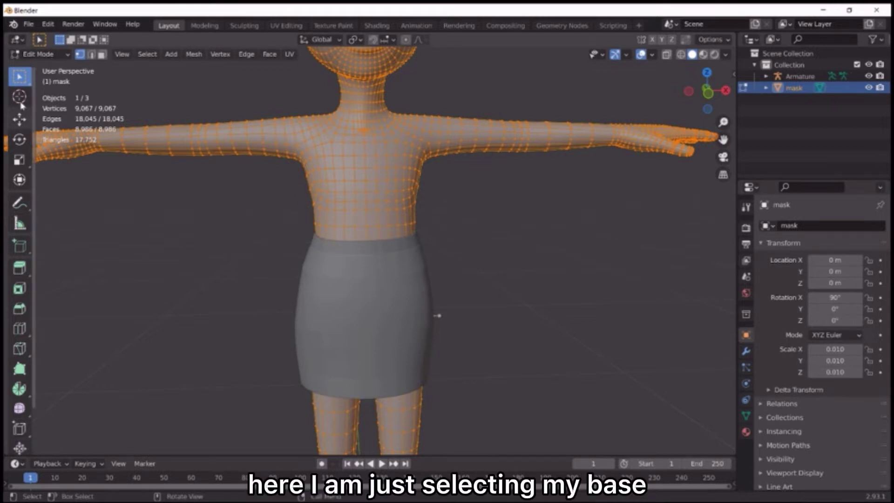
{"action": "left_click", "coordinate": [101, 54]}
{"action": "scroll", "coordinate": [310, 144], "scroll_direction": "up", "scroll_amount": 2}
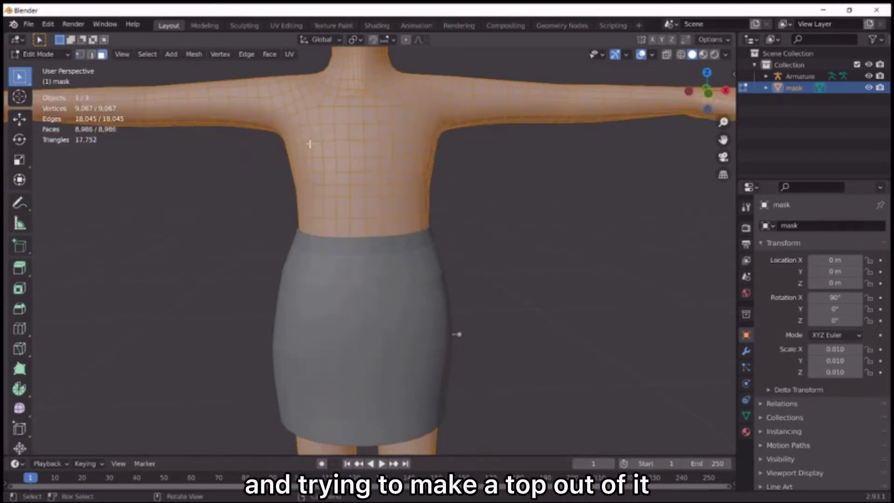
{"action": "middle_click_drag", "start_coordinate": [309, 143], "coordinate": [318, 187], "text": "shift"}
{"action": "left_click", "coordinate": [638, 96]}
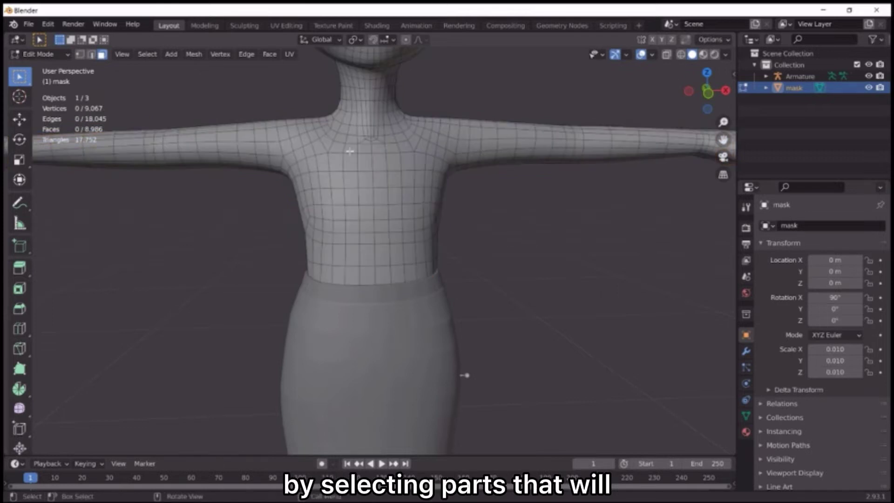
{"action": "middle_click_drag", "start_coordinate": [395, 151], "coordinate": [340, 196], "text": "shift"}
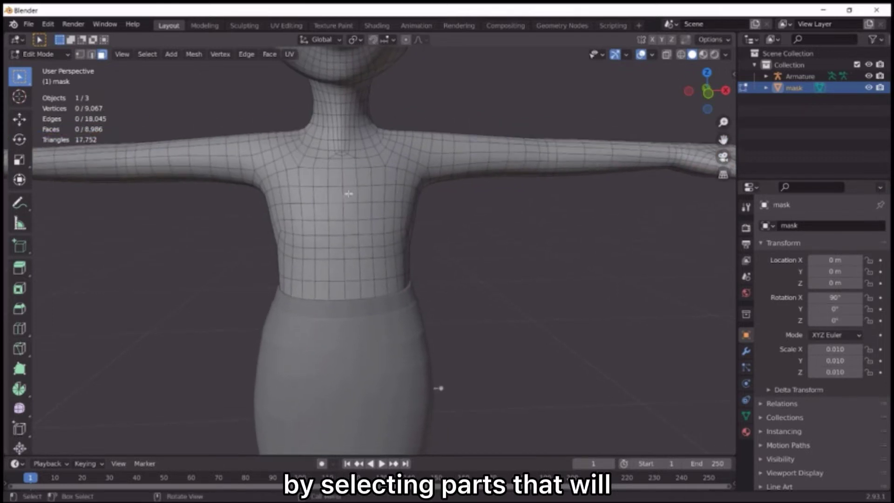
Select the four horizontal face loops around the chest of the body mesh, undoing the extra loop added below them
{"action": "scroll", "coordinate": [362, 188], "scroll_direction": "up", "scroll_amount": 1}
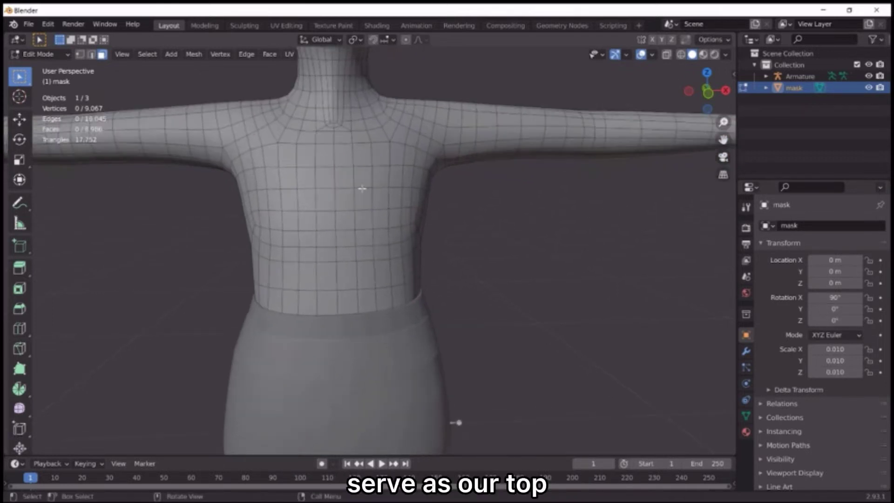
{"action": "left_click", "coordinate": [276, 157], "text": "alt"}
{"action": "left_click", "coordinate": [302, 175], "text": "alt+shift"}
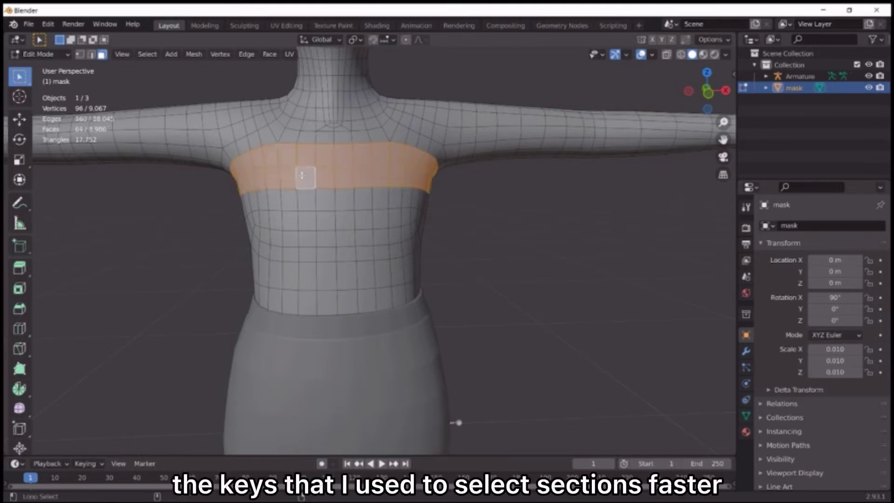
{"action": "left_click", "coordinate": [322, 202], "text": "alt+shift"}
{"action": "left_click", "coordinate": [335, 219], "text": "alt+shift"}
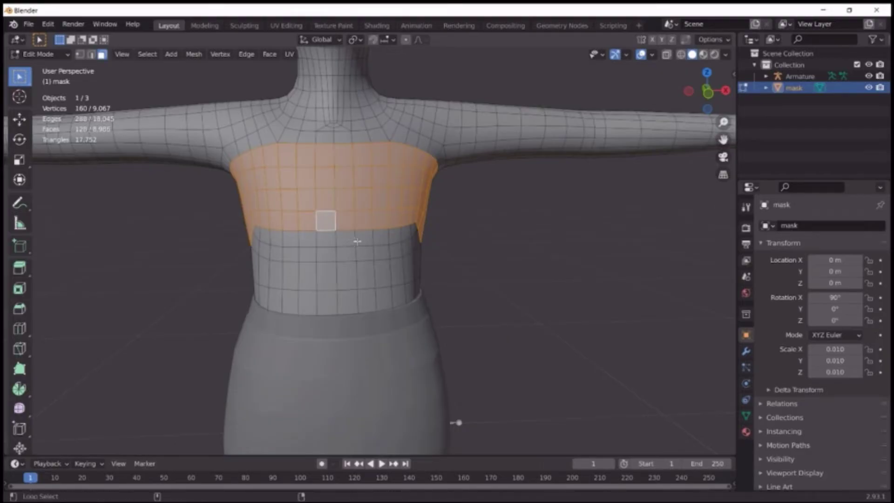
{"action": "left_click", "coordinate": [361, 240], "text": "alt+shift"}
{"action": "middle_click_drag", "start_coordinate": [359, 243], "coordinate": [326, 233]}
{"action": "key", "text": "ctrl+z"}
Add the face strips running over both shoulders to the selection as the straps of the top
{"action": "scroll", "coordinate": [273, 214], "scroll_direction": "down", "scroll_amount": 4}
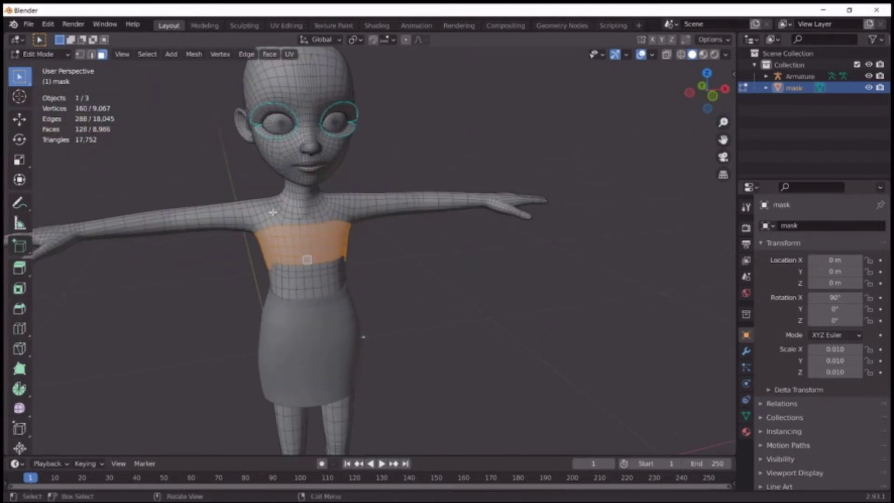
{"action": "middle_click_drag", "start_coordinate": [273, 214], "coordinate": [326, 200]}
{"action": "scroll", "coordinate": [335, 201], "scroll_direction": "up", "scroll_amount": 2}
{"action": "left_click", "coordinate": [344, 198], "text": "alt+shift"}
{"action": "middle_click_drag", "start_coordinate": [421, 204], "coordinate": [559, 200]}
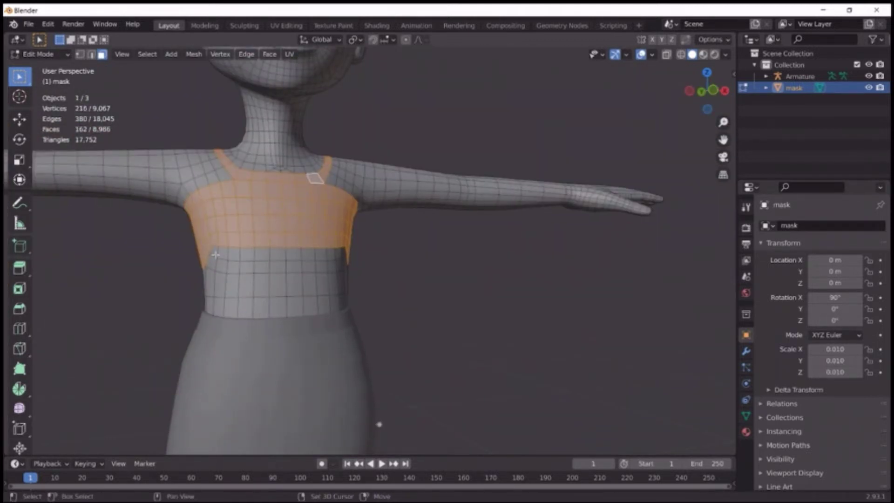
Add the missing faces along the lower edge of the top to even out the selection around the torso
{"action": "left_click", "coordinate": [308, 255], "text": "shift"}
{"action": "left_click", "coordinate": [340, 253], "text": "shift"}
{"action": "scroll", "coordinate": [344, 256], "scroll_direction": "down", "scroll_amount": 2}
{"action": "middle_click_drag", "start_coordinate": [400, 260], "coordinate": [396, 279]}
{"action": "left_click", "coordinate": [275, 265], "text": "shift"}
{"action": "left_click", "coordinate": [284, 267], "text": "shift"}
{"action": "left_click", "coordinate": [295, 267], "text": "shift"}
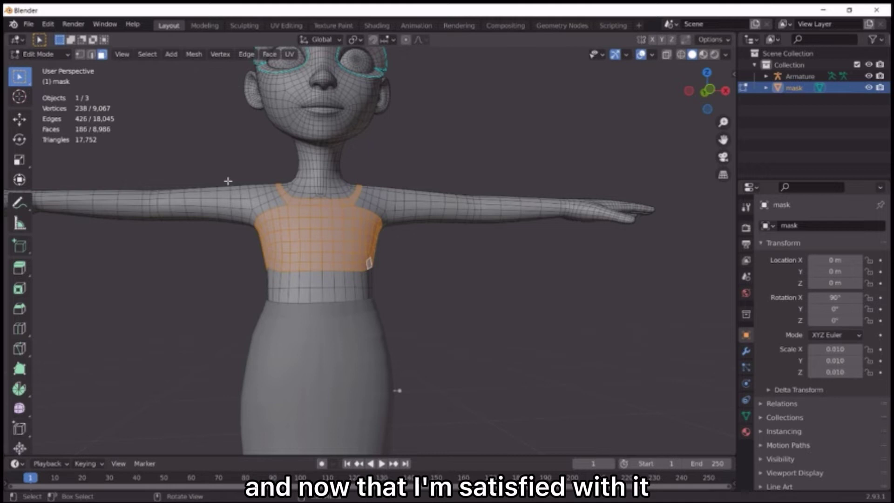
Separate the selected top faces from the body mesh into their own object
{"action": "left_click", "coordinate": [48, 54]}
{"action": "right_click", "coordinate": [456, 231]}
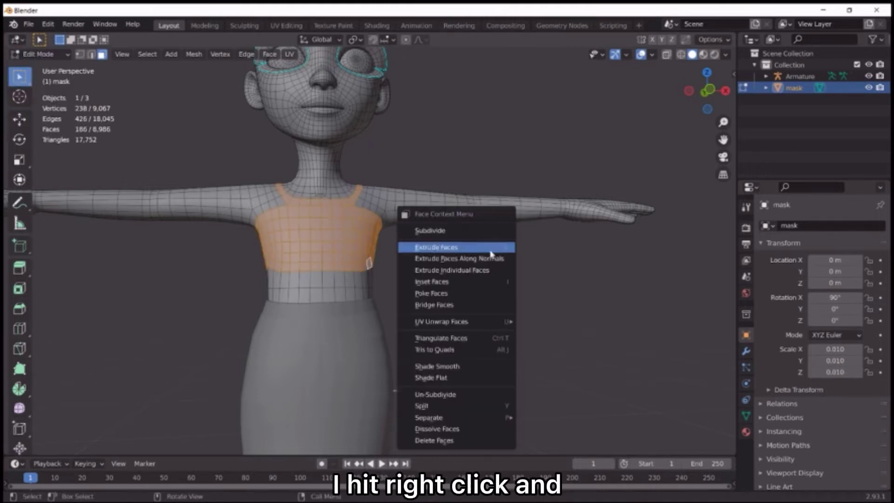
{"action": "mouse_move", "coordinate": [475, 421]}
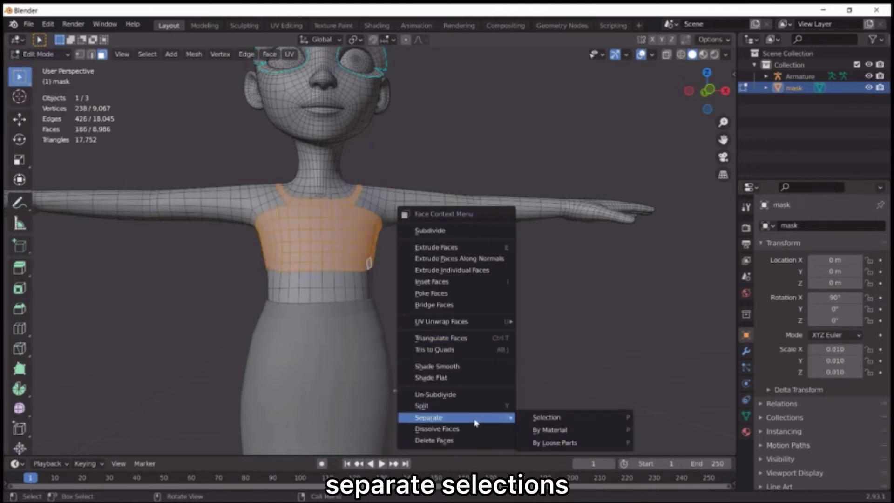
{"action": "left_click", "coordinate": [540, 418]}
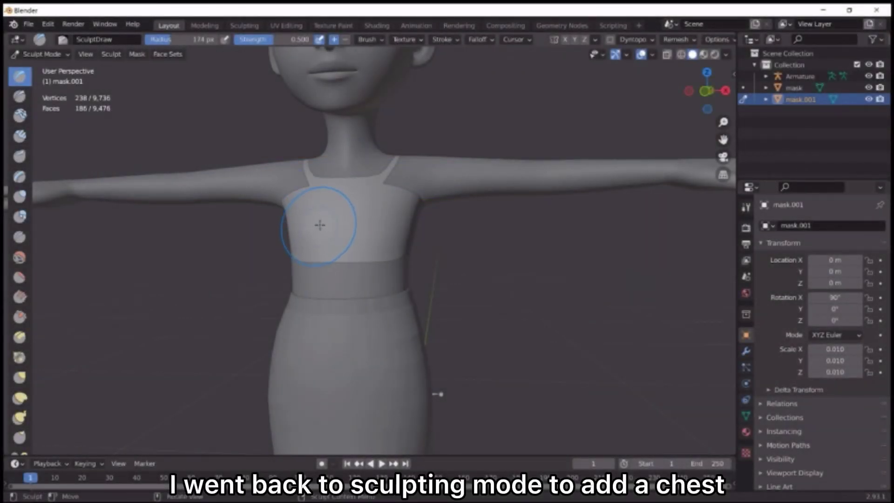
Sculpt a chest on the top with the Draw brush, using X symmetry and an adjusted brush radius
{"action": "left_click", "coordinate": [565, 39]}
{"action": "middle_click_drag", "start_coordinate": [405, 220], "coordinate": [421, 245]}
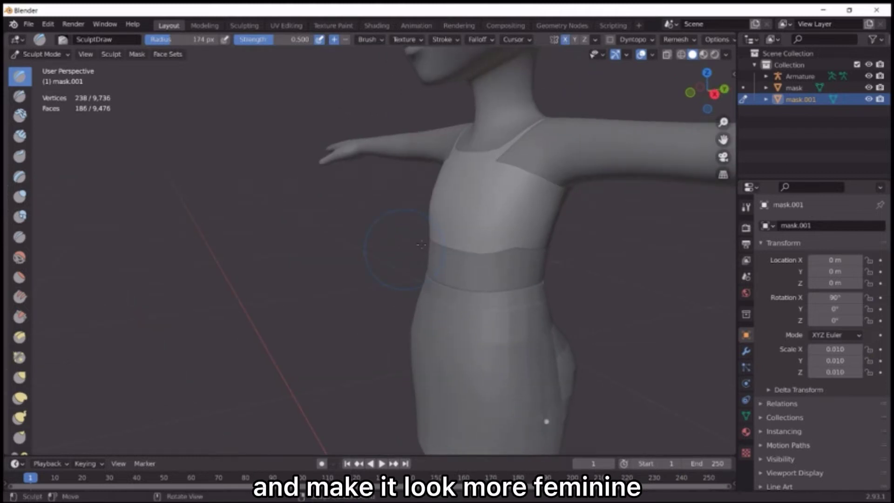
{"action": "left_click_drag", "start_coordinate": [474, 205], "coordinate": [478, 207]}
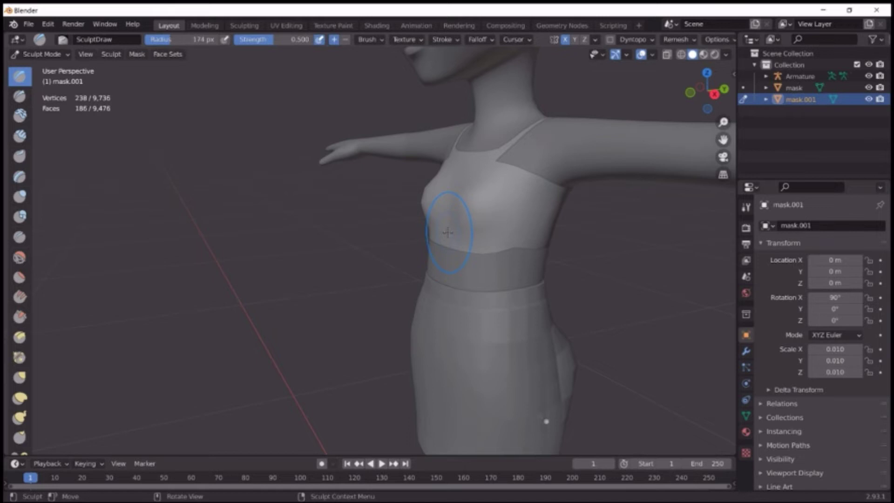
{"action": "key", "text": "f"}
{"action": "left_click", "coordinate": [476, 213]}
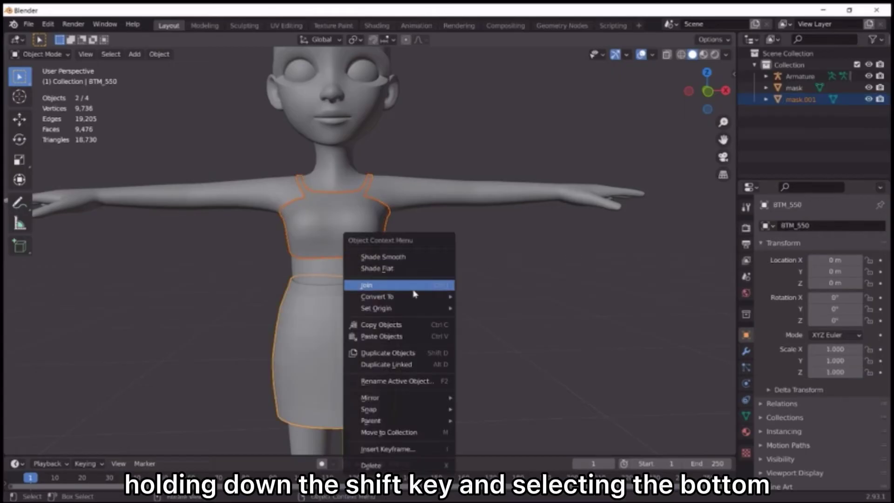
Join the selected top and skirt into one object and deselect it
{"action": "left_click", "coordinate": [416, 285]}
{"action": "scroll", "coordinate": [470, 275], "scroll_direction": "down", "scroll_amount": 3}
{"action": "left_click", "coordinate": [448, 266]}
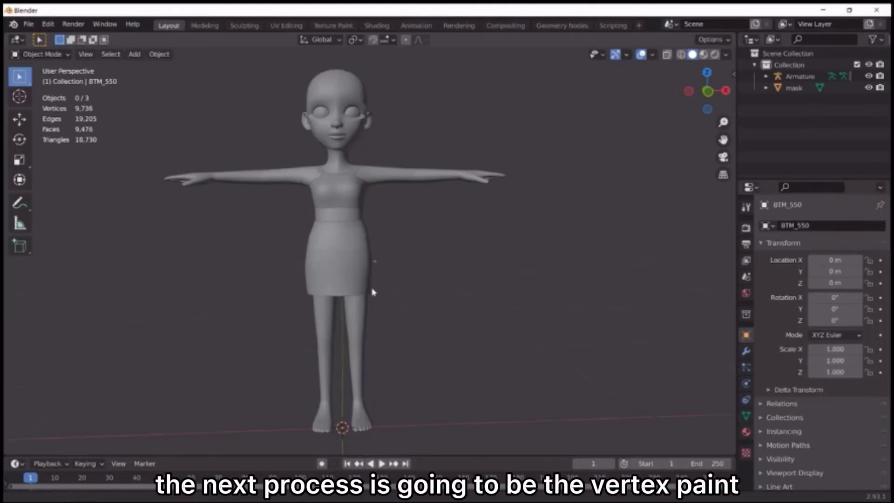
Select the body mesh, switch it to Vertex Paint mode and choose the Add brush
{"action": "middle_click_drag", "start_coordinate": [371, 256], "coordinate": [368, 220], "text": "shift"}
{"action": "left_click", "coordinate": [335, 156]}
{"action": "left_click", "coordinate": [46, 56]}
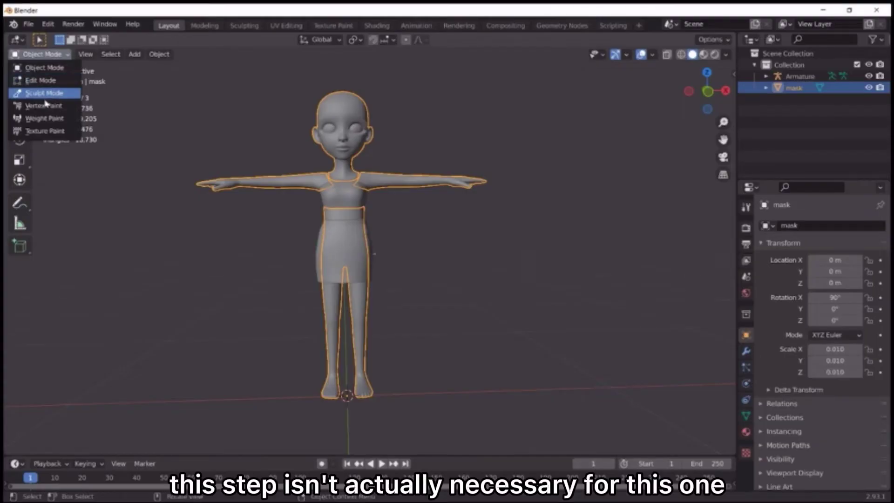
{"action": "left_click", "coordinate": [44, 106]}
{"action": "scroll", "coordinate": [417, 303], "scroll_direction": "up", "scroll_amount": 3}
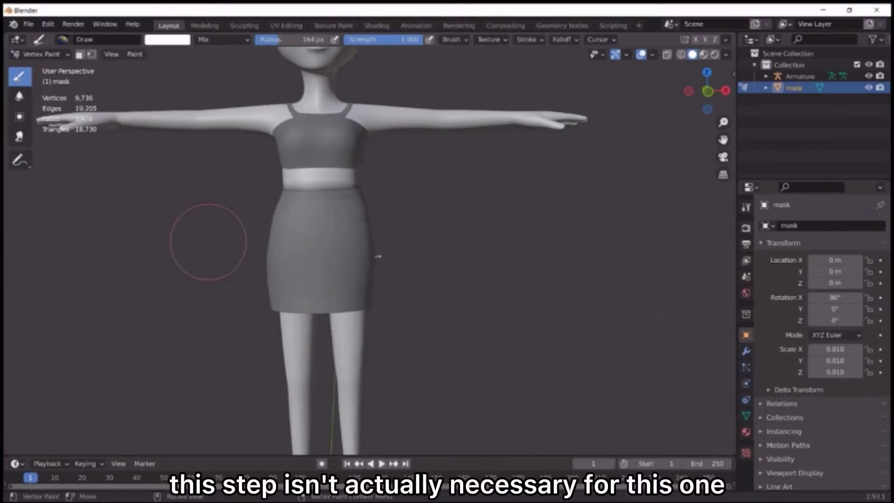
{"action": "mouse_move", "coordinate": [176, 156]}
{"action": "middle_mouse_down"}
{"action": "mouse_move", "coordinate": [205, 175]}
{"action": "mouse_move", "coordinate": [182, 166]}
{"action": "middle_mouse_up"}
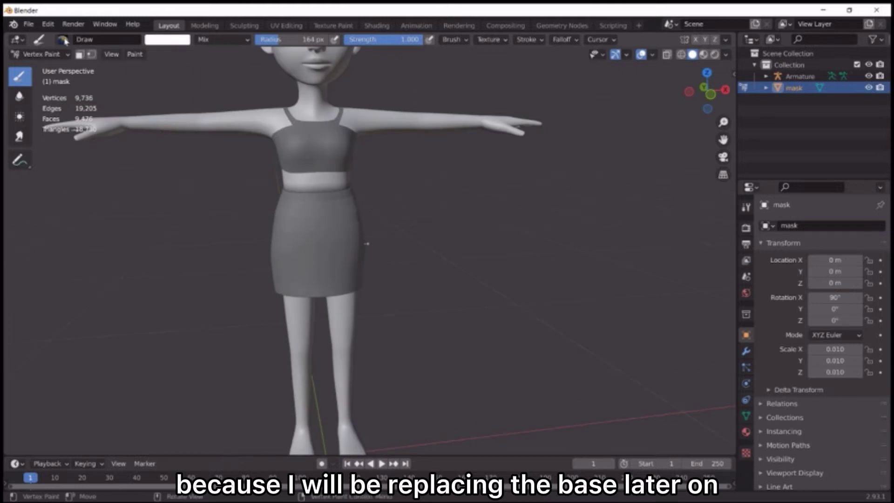
{"action": "left_click", "coordinate": [63, 40]}
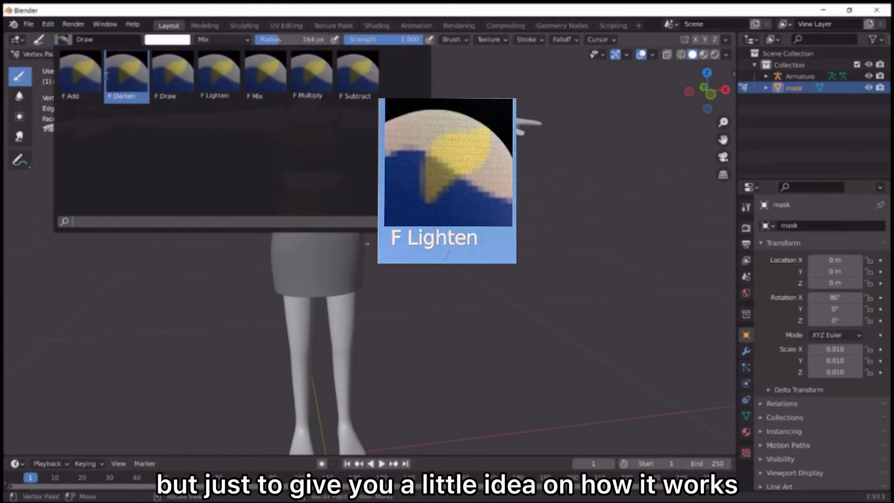
{"action": "left_click", "coordinate": [74, 98]}
Paint away the black areas around the body's waist from the front and back, and return to Object Mode
{"action": "scroll", "coordinate": [339, 215], "scroll_direction": "up", "scroll_amount": 3}
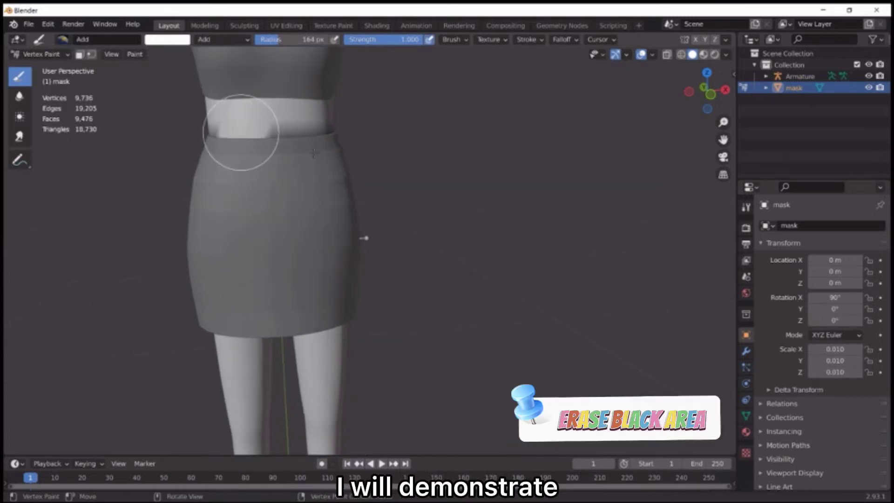
{"action": "middle_click_drag", "start_coordinate": [184, 143], "coordinate": [298, 150]}
{"action": "scroll", "coordinate": [242, 159], "scroll_direction": "down", "scroll_amount": 3}
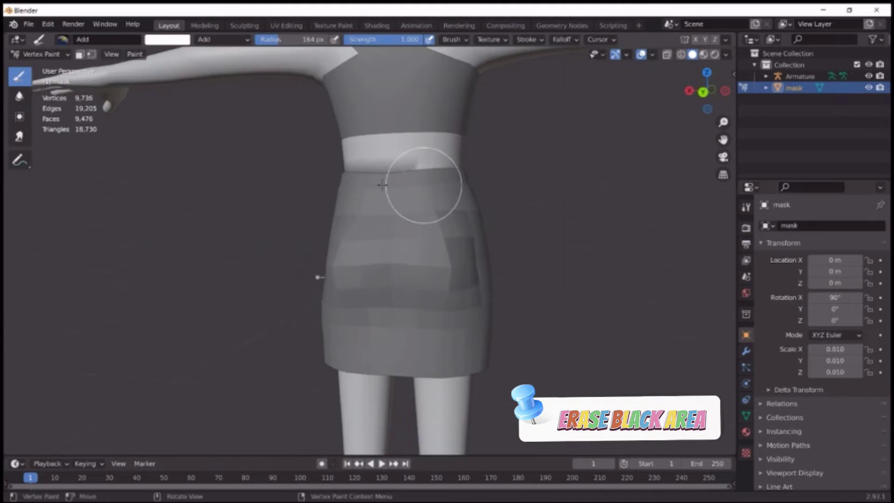
{"action": "middle_click_drag", "start_coordinate": [371, 190], "coordinate": [378, 278]}
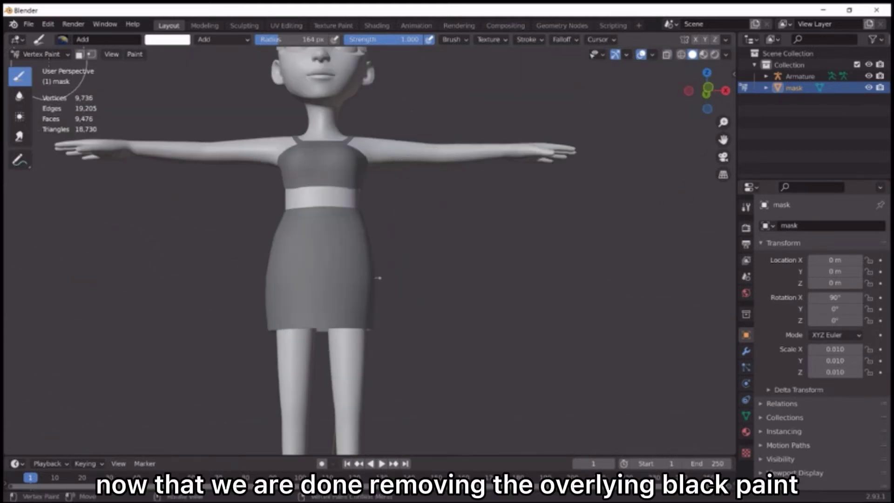
{"action": "left_click", "coordinate": [41, 54]}
{"action": "left_click", "coordinate": [42, 65]}
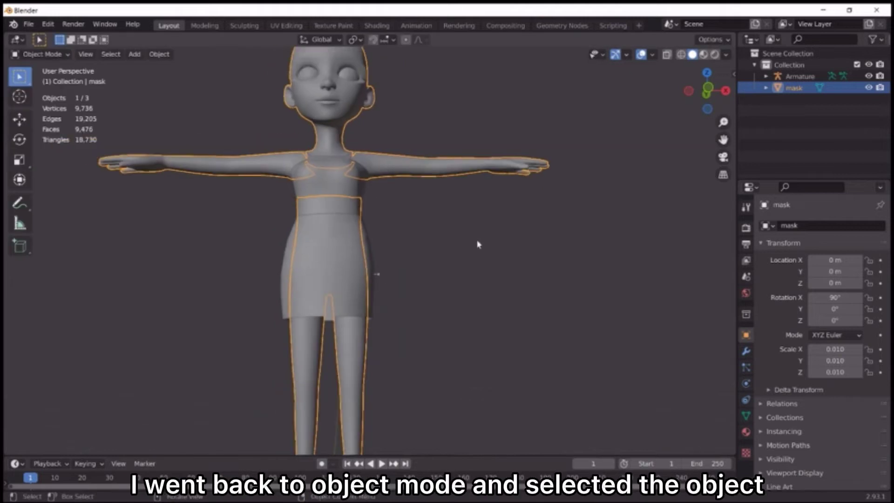
Select the joined outfit and open it in the UV Editing workspace
{"action": "left_click", "coordinate": [480, 242]}
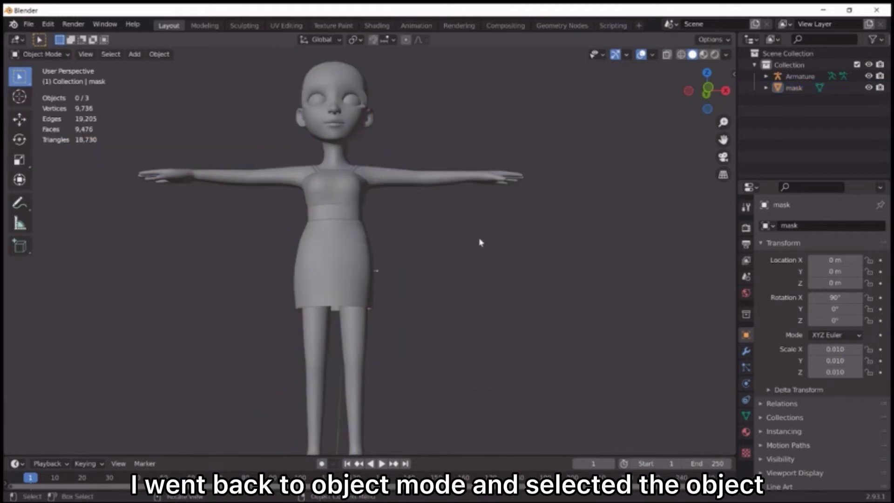
{"action": "scroll", "coordinate": [480, 242], "scroll_direction": "down", "scroll_amount": 2}
{"action": "middle_click_drag", "start_coordinate": [473, 246], "coordinate": [433, 254]}
{"action": "scroll", "coordinate": [433, 253], "scroll_direction": "up", "scroll_amount": 2}
{"action": "middle_click_drag", "start_coordinate": [461, 303], "coordinate": [472, 334], "text": "shift"}
{"action": "scroll", "coordinate": [413, 275], "scroll_direction": "up", "scroll_amount": 1}
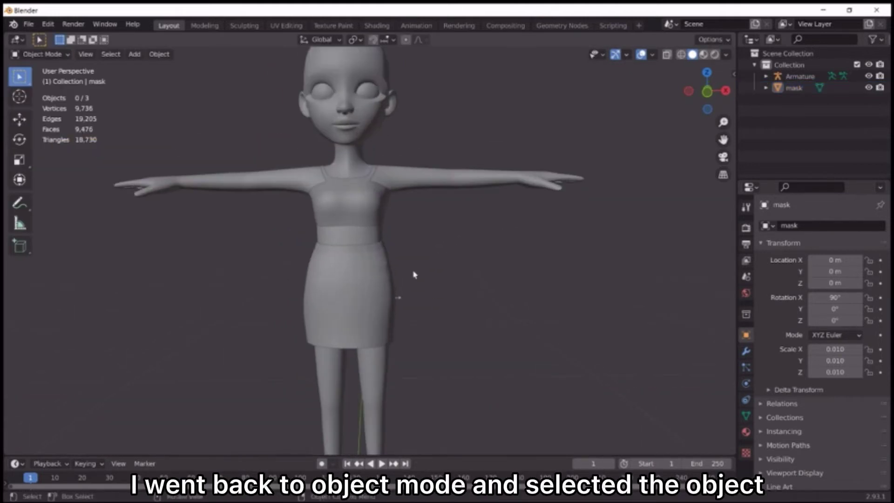
{"action": "left_click", "coordinate": [352, 206]}
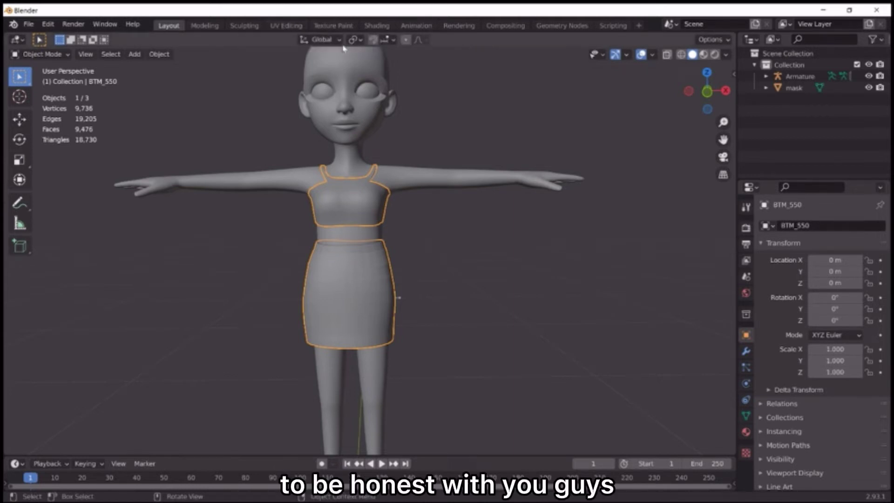
{"action": "left_click", "coordinate": [296, 27]}
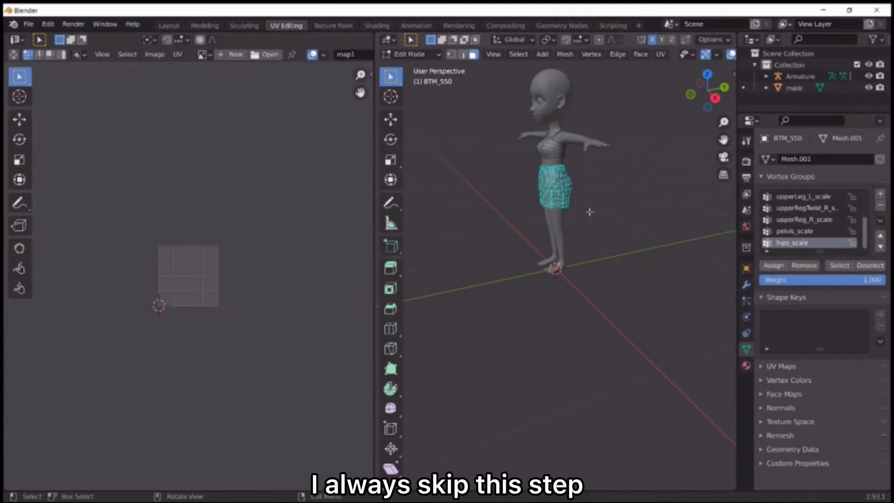
Box-select the front faces of the top and unwrap them as one UV island
{"action": "middle_click_drag", "start_coordinate": [599, 257], "coordinate": [590, 224]}
{"action": "scroll", "coordinate": [590, 223], "scroll_direction": "up", "scroll_amount": 2}
{"action": "middle_click_drag", "start_coordinate": [590, 159], "coordinate": [665, 261], "text": "shift"}
{"action": "scroll", "coordinate": [521, 383], "scroll_direction": "up", "scroll_amount": 3}
{"action": "scroll", "coordinate": [222, 311], "scroll_direction": "up", "scroll_amount": 5}
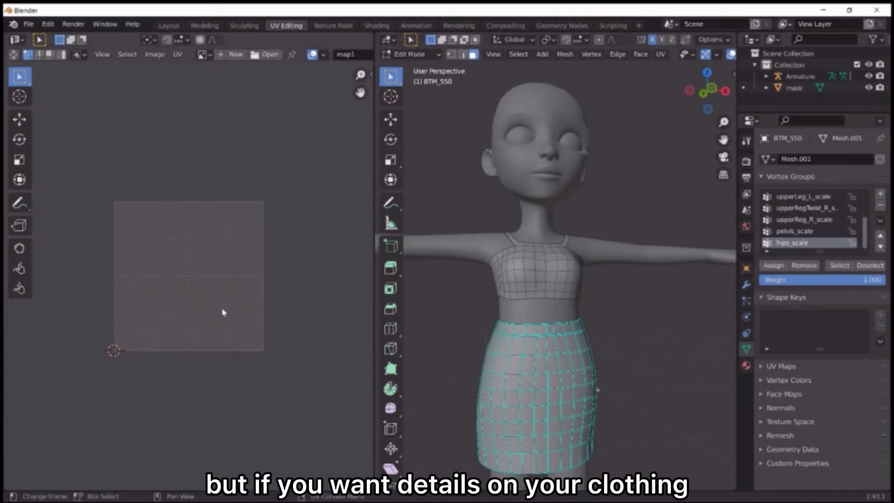
{"action": "middle_click_drag", "start_coordinate": [643, 351], "coordinate": [591, 275], "text": "shift"}
{"action": "key", "text": "b"}
{"action": "left_click_drag", "start_coordinate": [415, 169], "coordinate": [620, 273]}
Box-select the back faces of the top and unwrap them as a separate UV island
{"action": "middle_click_drag", "start_coordinate": [587, 248], "coordinate": [375, 264]}
{"action": "scroll", "coordinate": [376, 263], "scroll_direction": "down", "scroll_amount": 5}
{"action": "key", "text": "b"}
{"action": "left_click_drag", "start_coordinate": [497, 211], "coordinate": [601, 270]}
{"action": "middle_click_drag", "start_coordinate": [592, 265], "coordinate": [571, 234]}
{"action": "left_click_drag", "start_coordinate": [601, 216], "coordinate": [713, 271], "text": "shift"}
{"action": "mouse_move", "coordinate": [703, 267]}
{"action": "middle_mouse_down"}
{"action": "mouse_move", "coordinate": [629, 254]}
{"action": "mouse_move", "coordinate": [580, 259]}
{"action": "middle_mouse_up"}
{"action": "scroll", "coordinate": [580, 258], "scroll_direction": "down", "scroll_amount": 3}
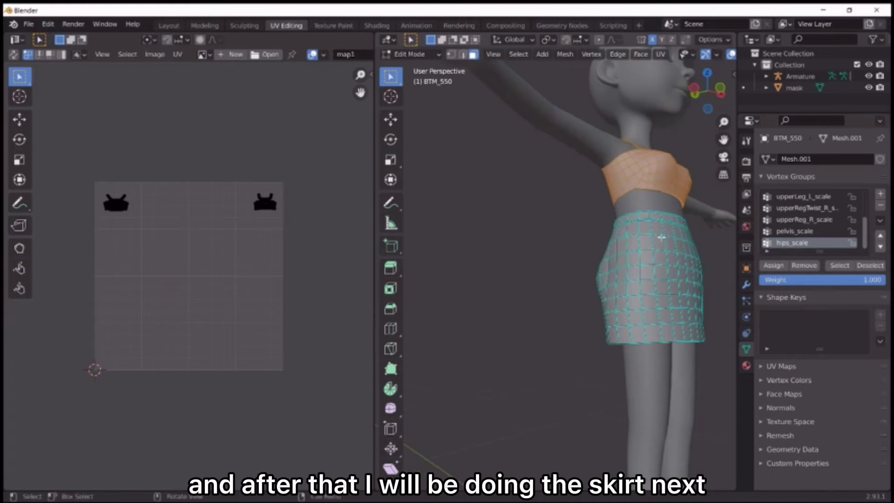
Select the whole top and enlarge its left UV island
{"action": "middle_click_drag", "start_coordinate": [661, 237], "coordinate": [643, 257]}
{"action": "scroll", "coordinate": [554, 221], "scroll_direction": "up", "scroll_amount": 3}
{"action": "left_click_drag", "start_coordinate": [465, 190], "coordinate": [612, 241]}
{"action": "left_click_drag", "start_coordinate": [47, 130], "coordinate": [242, 262]}
{"action": "left_click", "coordinate": [20, 119]}
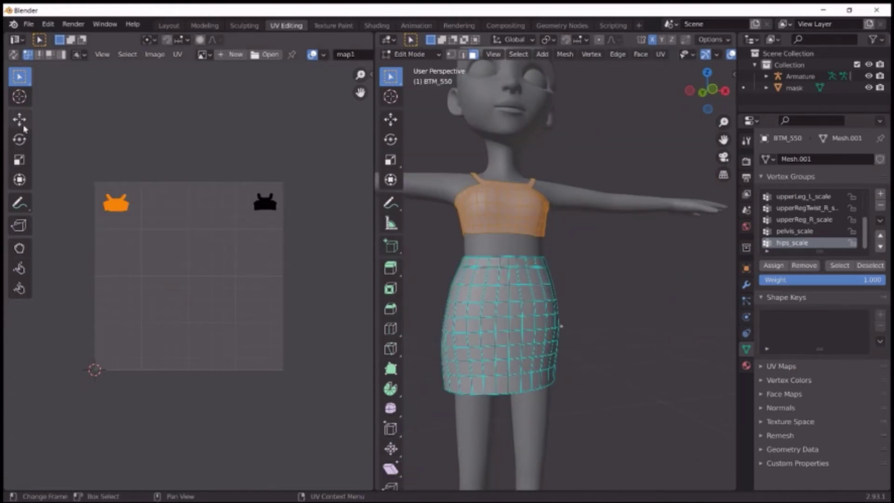
{"action": "left_click", "coordinate": [26, 162]}
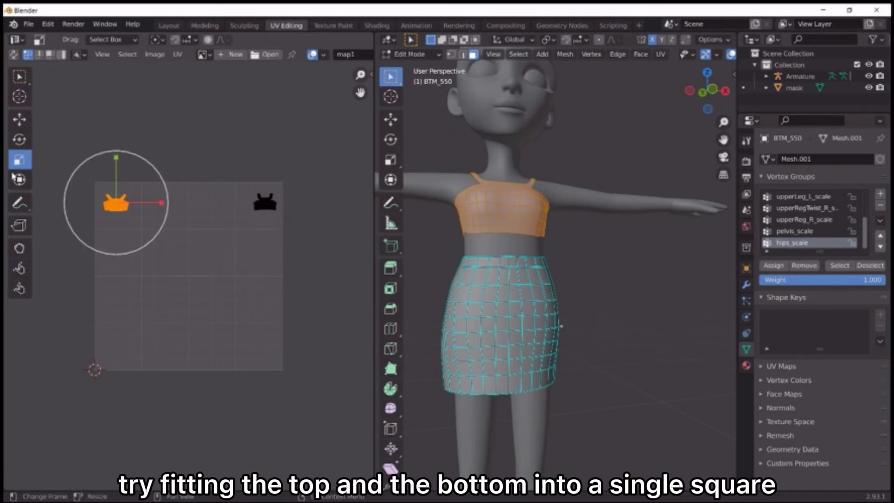
{"action": "left_click", "coordinate": [17, 177]}
{"action": "left_click_drag", "start_coordinate": [131, 214], "coordinate": [200, 259]}
Enlarge the top's right UV island, move it back toward the UV square and scale it to fit beside the other
{"action": "left_click_drag", "start_coordinate": [216, 177], "coordinate": [328, 258]}
{"action": "left_click_drag", "start_coordinate": [275, 209], "coordinate": [359, 272]}
{"action": "left_click", "coordinate": [27, 120]}
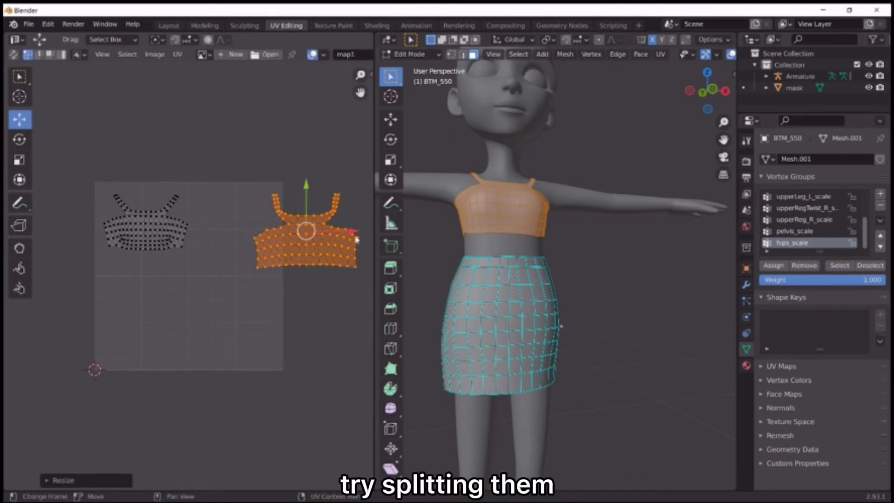
{"action": "left_click_drag", "start_coordinate": [355, 232], "coordinate": [280, 232]}
{"action": "key", "text": "s"}
{"action": "left_click", "coordinate": [323, 247]}
{"action": "key", "text": "s"}
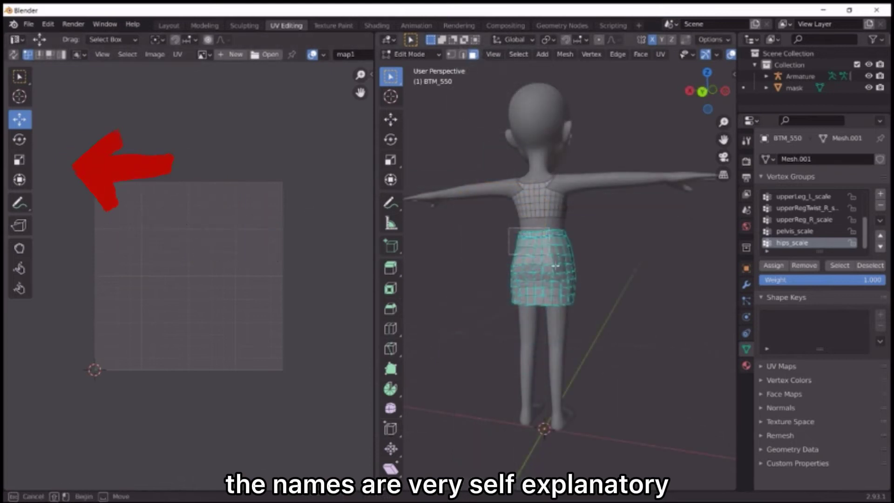
Box-select the back and the front of the skirt in turn and unwrap each as its own UV island
{"action": "left_click_drag", "start_coordinate": [509, 227], "coordinate": [624, 330]}
{"action": "middle_click_drag", "start_coordinate": [640, 284], "coordinate": [555, 252]}
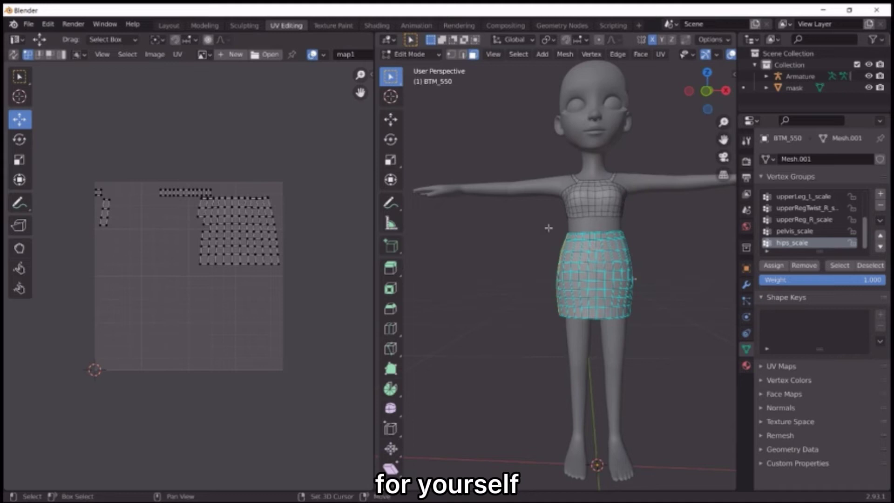
{"action": "left_click_drag", "start_coordinate": [548, 228], "coordinate": [687, 359]}
{"action": "middle_click_drag", "start_coordinate": [687, 360], "coordinate": [454, 246]}
{"action": "scroll", "coordinate": [475, 281], "scroll_direction": "up", "scroll_amount": 3}
{"action": "scroll", "coordinate": [591, 293], "scroll_direction": "down", "scroll_amount": 4}
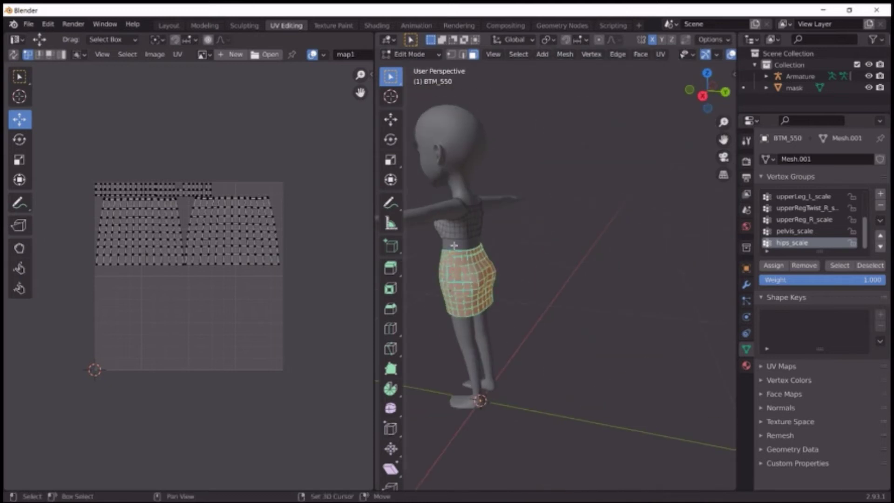
Select the whole outfit, place the skirt's UV islands below the top's islands, and select all islands for a UV operation
{"action": "key", "text": "a"}
{"action": "left_click_drag", "start_coordinate": [186, 228], "coordinate": [186, 298]}
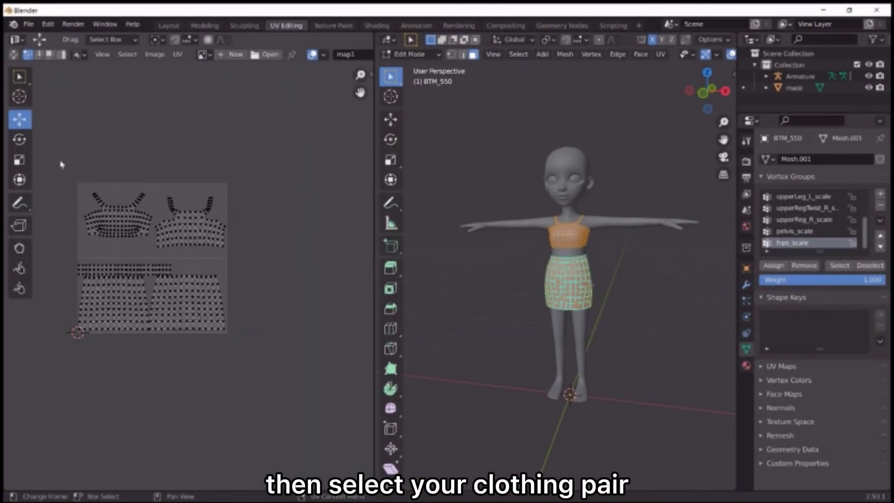
{"action": "left_click_drag", "start_coordinate": [61, 164], "coordinate": [240, 335]}
{"action": "left_click", "coordinate": [177, 55]}
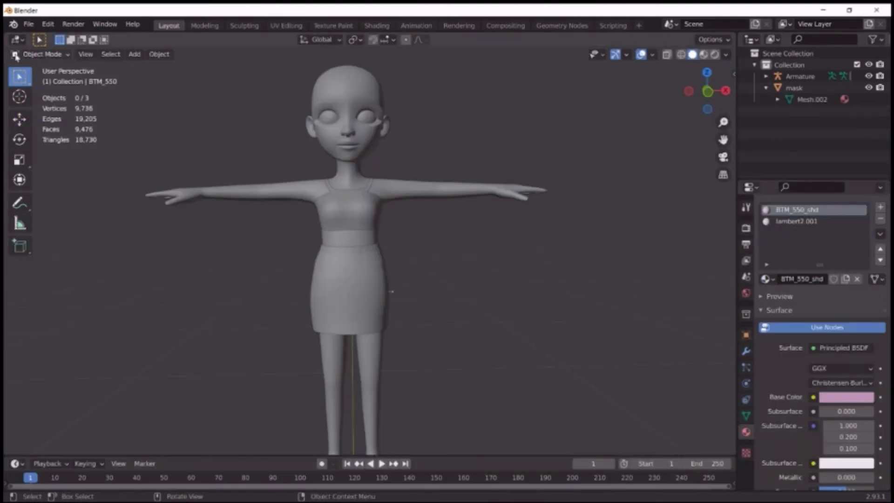
Delete the old base body mesh in Object Mode and import the base again as an FBX file
{"action": "left_click", "coordinate": [39, 55]}
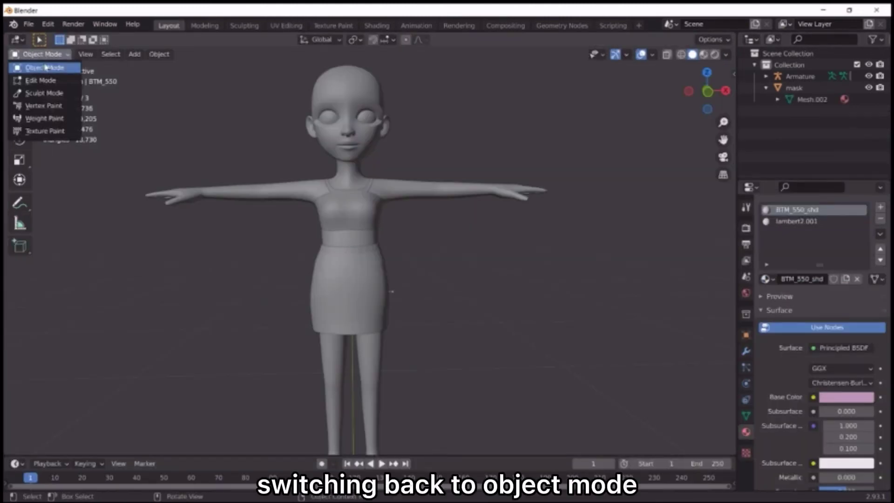
{"action": "left_click", "coordinate": [45, 65]}
{"action": "left_click", "coordinate": [363, 167]}
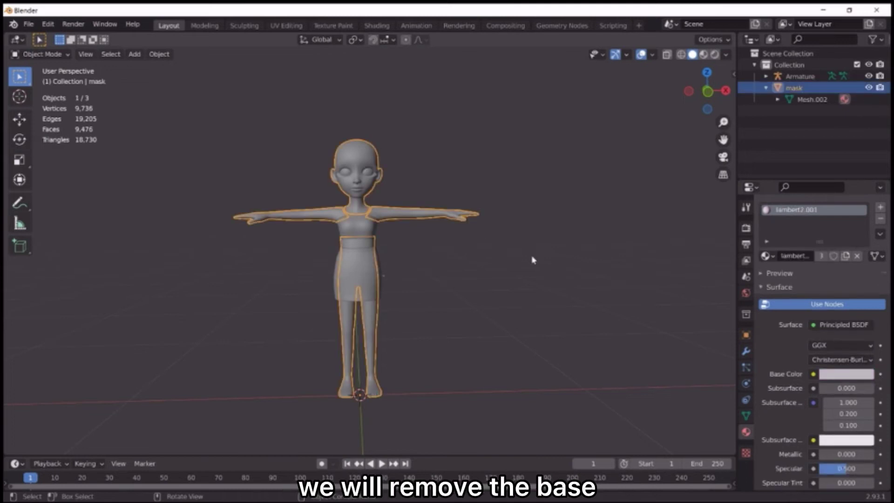
{"action": "right_click", "coordinate": [532, 258]}
{"action": "left_click", "coordinate": [494, 455]}
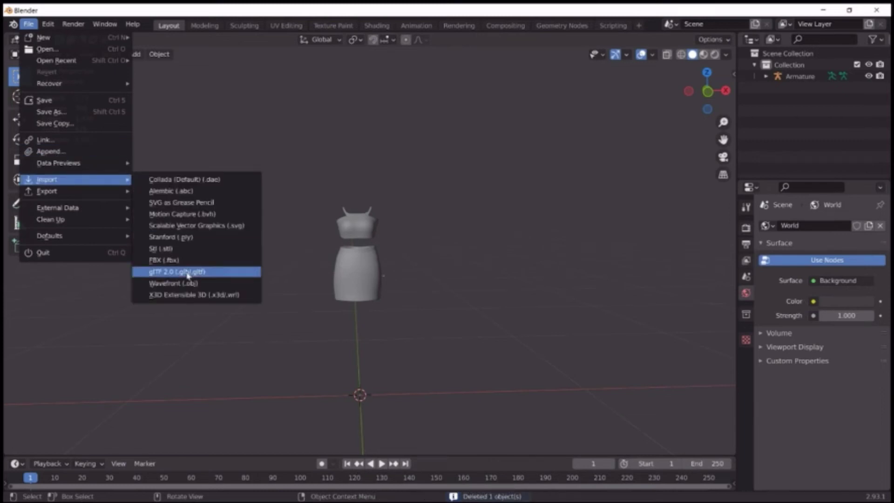
{"action": "left_click", "coordinate": [185, 264]}
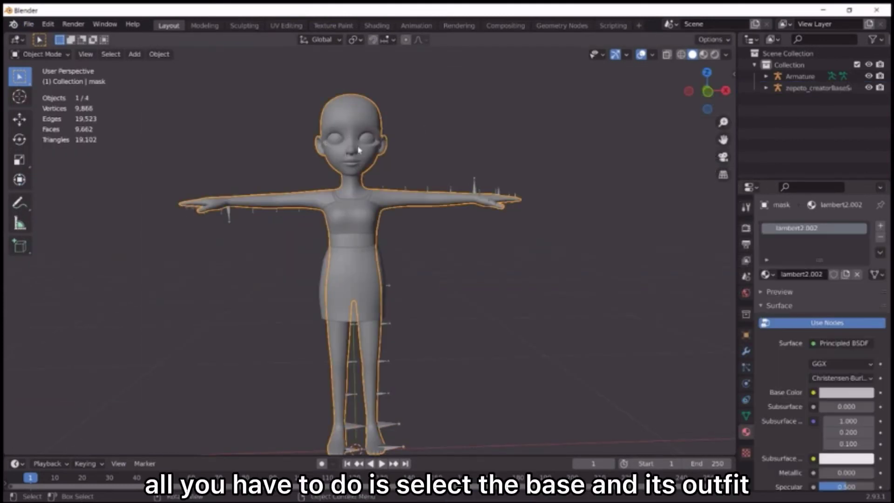
Select the base body together with the outfit and export them to the Downloads folder as Youtube.fbx
{"action": "left_click", "coordinate": [352, 284], "text": "shift"}
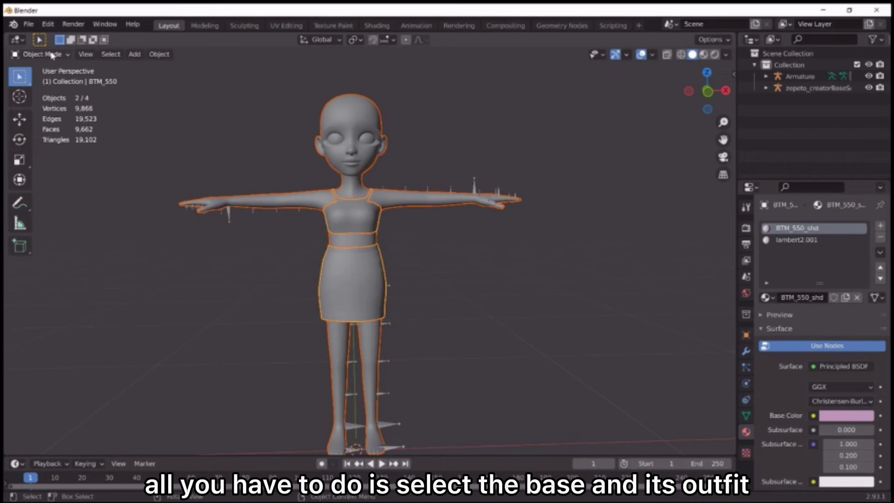
{"action": "left_click", "coordinate": [28, 24]}
{"action": "mouse_move", "coordinate": [60, 190]}
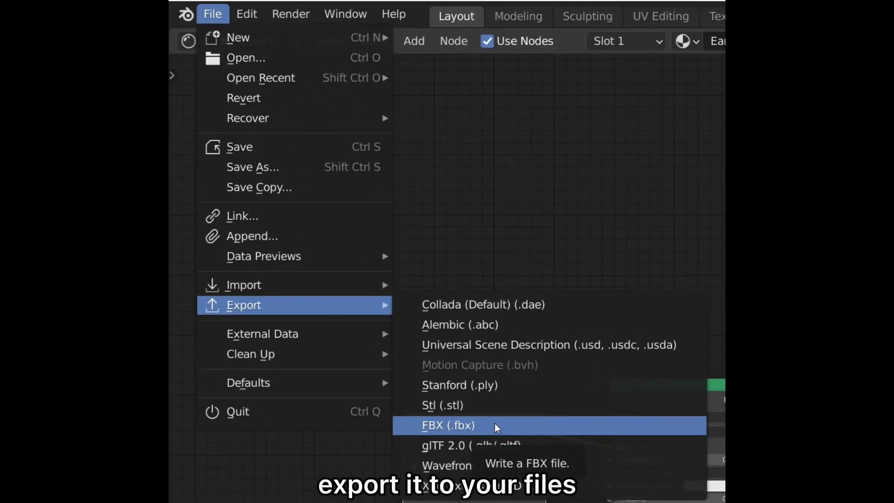
{"action": "left_click", "coordinate": [494, 424]}
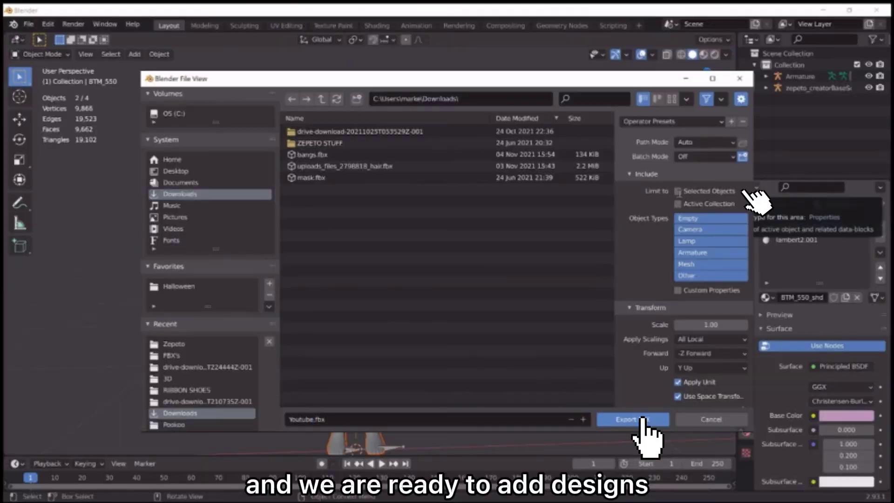
{"action": "left_click", "coordinate": [626, 419]}
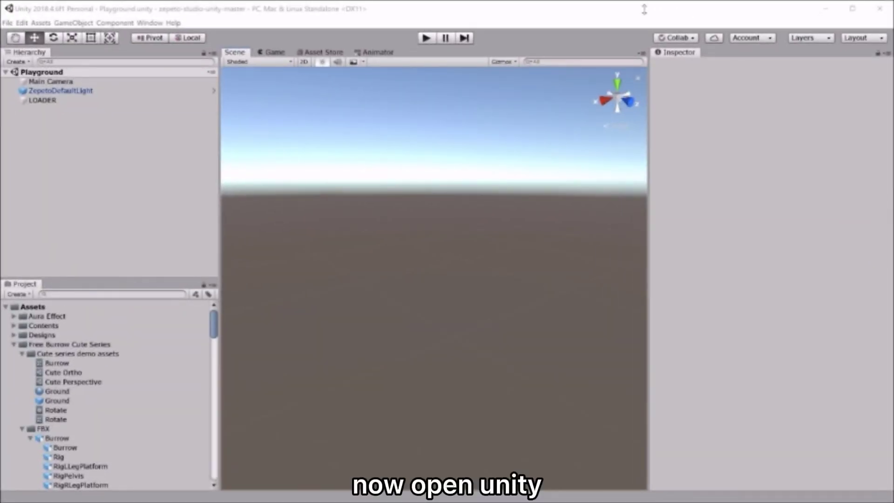
Switch to Unity and convert the Youtube FBX in the project assets to ZEPETO style
{"action": "scroll", "coordinate": [163, 367], "scroll_direction": "down", "scroll_amount": 15}
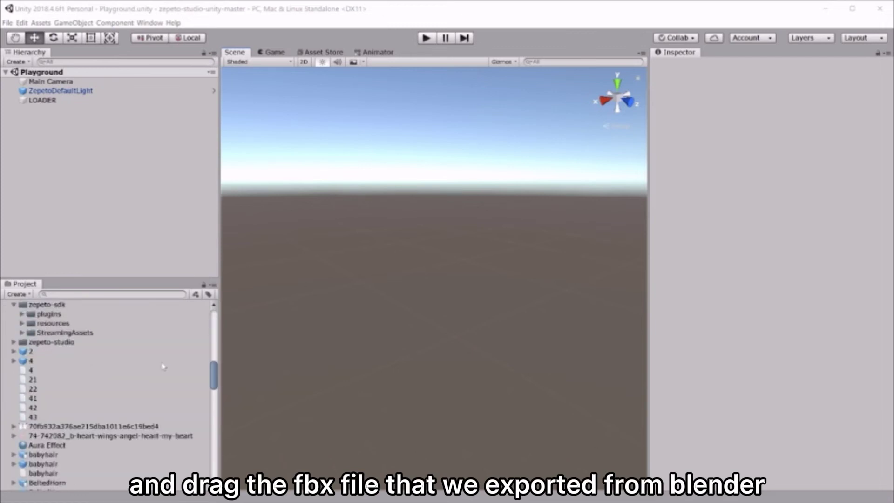
{"action": "scroll", "coordinate": [163, 366], "scroll_direction": "down", "scroll_amount": 2}
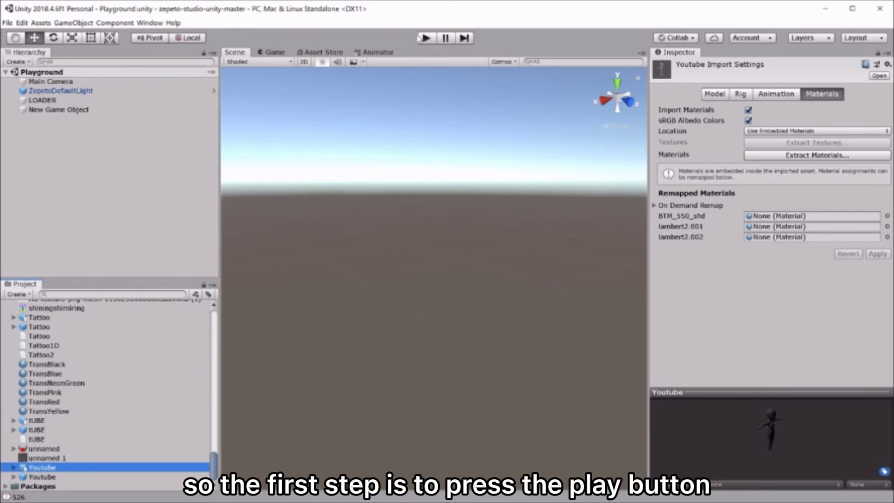
{"action": "left_click", "coordinate": [425, 37]}
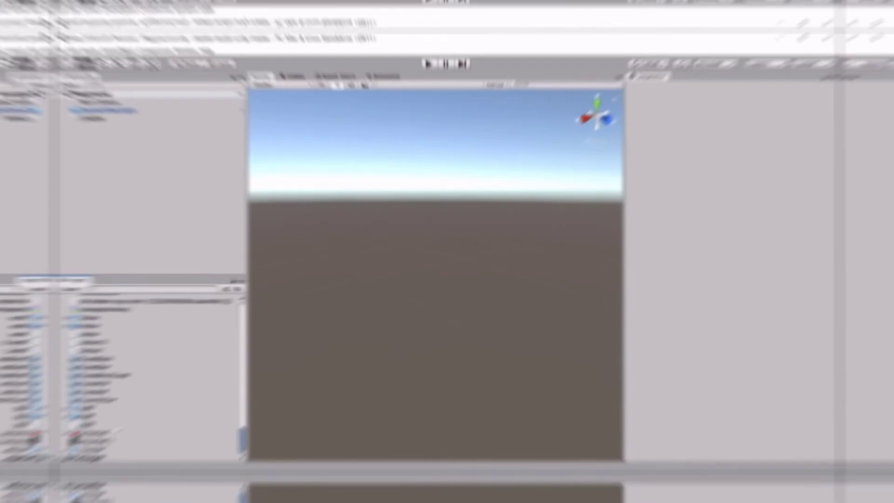
{"action": "left_click", "coordinate": [58, 477]}
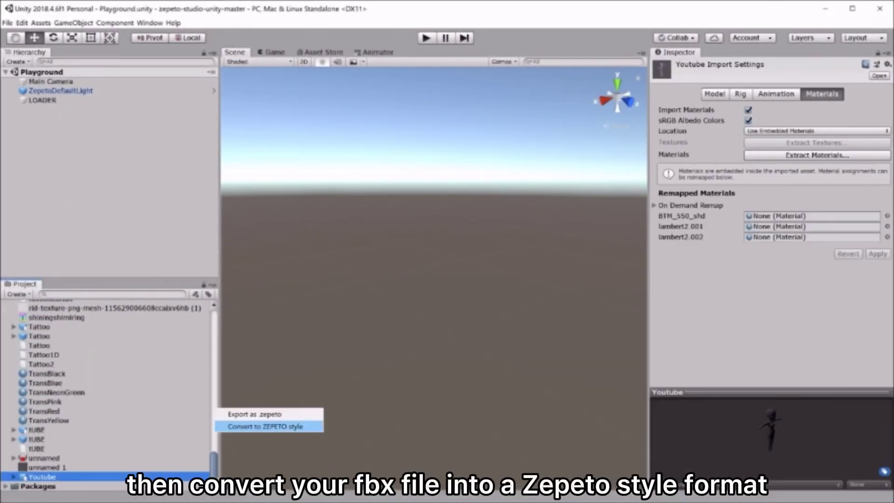
{"action": "left_click", "coordinate": [266, 425]}
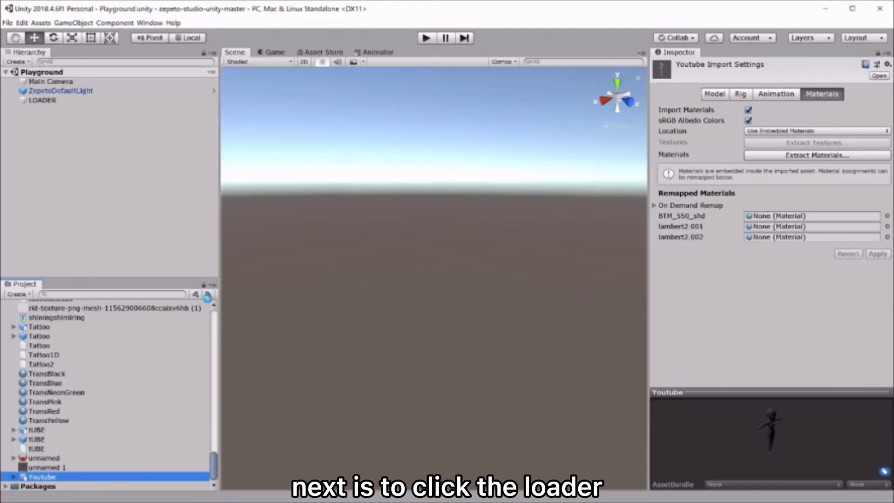
Run the Playground scene and assign the Youtube prefab to the LOADER's ClothesDress slot
{"action": "key", "text": "ctrl+p"}
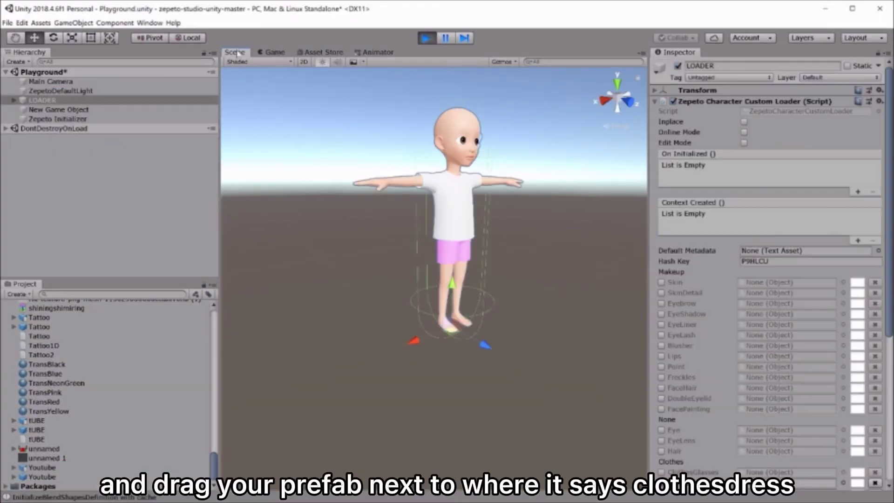
{"action": "left_click", "coordinate": [378, 390]}
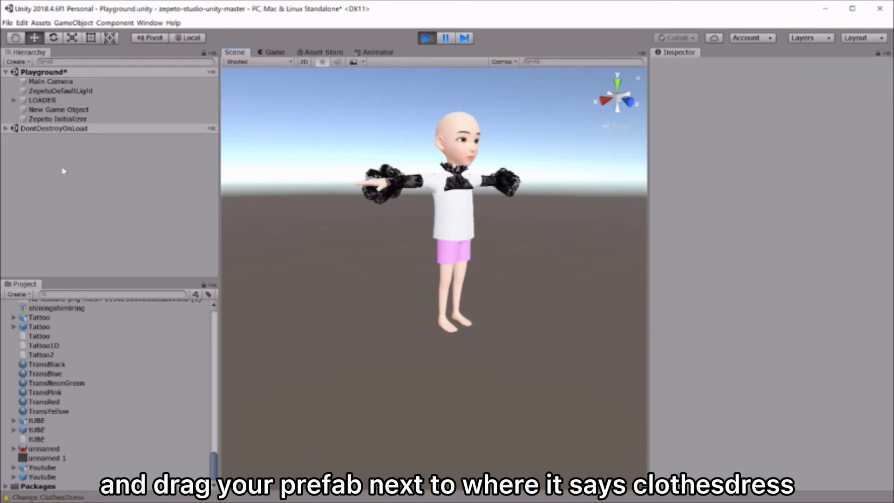
{"action": "left_click", "coordinate": [85, 101]}
{"action": "scroll", "coordinate": [787, 306], "scroll_direction": "down", "scroll_amount": 4}
{"action": "left_click_drag", "start_coordinate": [43, 477], "coordinate": [799, 377]}
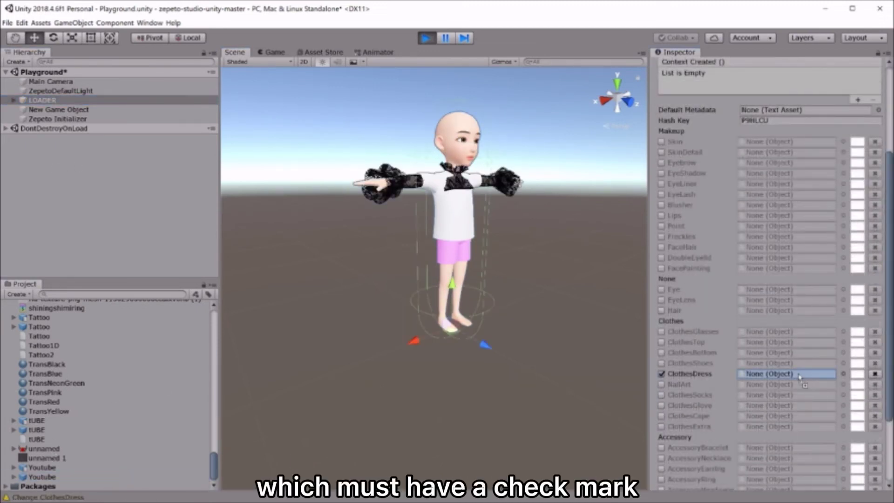
{"action": "left_click", "coordinate": [560, 327]}
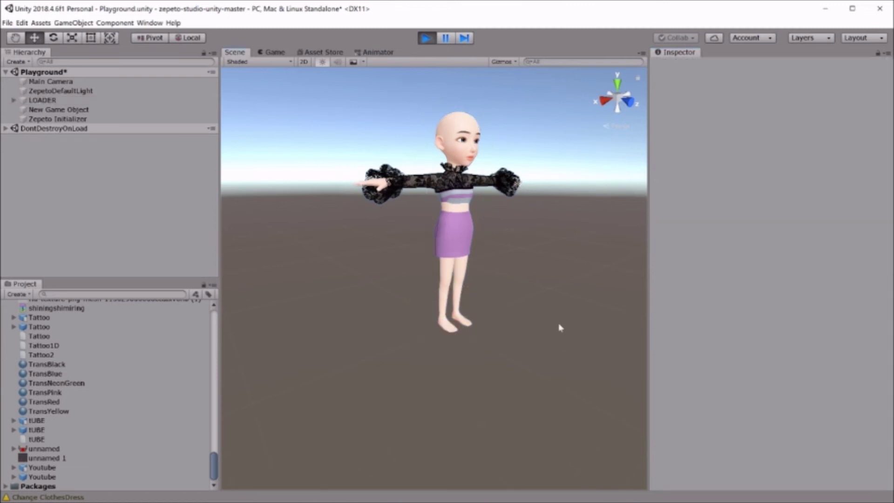
Select the outfit mesh on the avatar and set its BTM_550_shd material's albedo colour to brown 674C3A
{"action": "scroll", "coordinate": [542, 248], "scroll_direction": "up", "scroll_amount": 4}
{"action": "middle_click_drag", "start_coordinate": [556, 262], "coordinate": [486, 280]}
{"action": "middle_click_drag", "start_coordinate": [542, 311], "coordinate": [496, 311]}
{"action": "right_click_drag", "start_coordinate": [496, 311], "coordinate": [429, 282]}
{"action": "middle_click_drag", "start_coordinate": [458, 264], "coordinate": [419, 260]}
{"action": "left_click", "coordinate": [449, 251]}
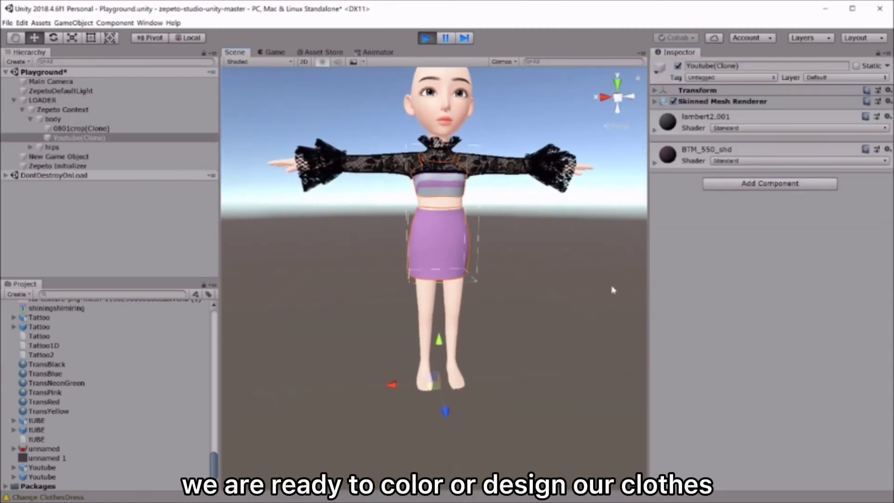
{"action": "middle_click_drag", "start_coordinate": [613, 289], "coordinate": [538, 281]}
{"action": "left_click", "coordinate": [655, 163]}
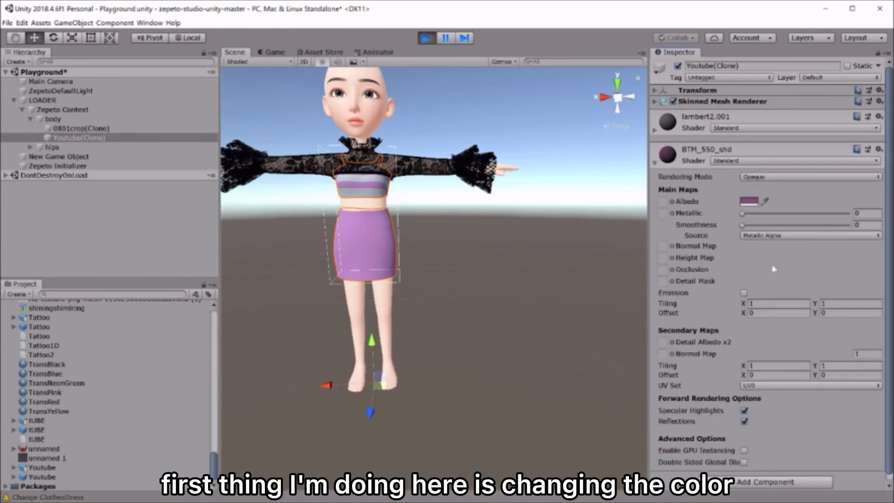
{"action": "left_click", "coordinate": [749, 204]}
{"action": "mouse_move", "coordinate": [71, 115]}
{"action": "left_mouse_down"}
{"action": "mouse_move", "coordinate": [101, 80]}
{"action": "mouse_move", "coordinate": [120, 89]}
{"action": "mouse_move", "coordinate": [55, 85]}
{"action": "mouse_move", "coordinate": [95, 83]}
{"action": "mouse_move", "coordinate": [53, 86]}
{"action": "mouse_move", "coordinate": [70, 115]}
{"action": "left_mouse_up"}
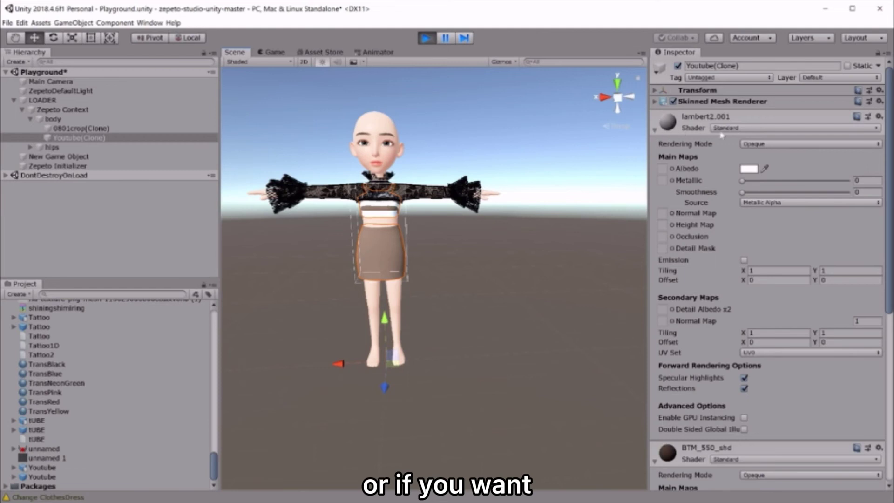
Set the shader of both outfit materials, lambert2.001 and BTM_550_shd, to Wit/Standard
{"action": "mouse_move", "coordinate": [719, 299]}
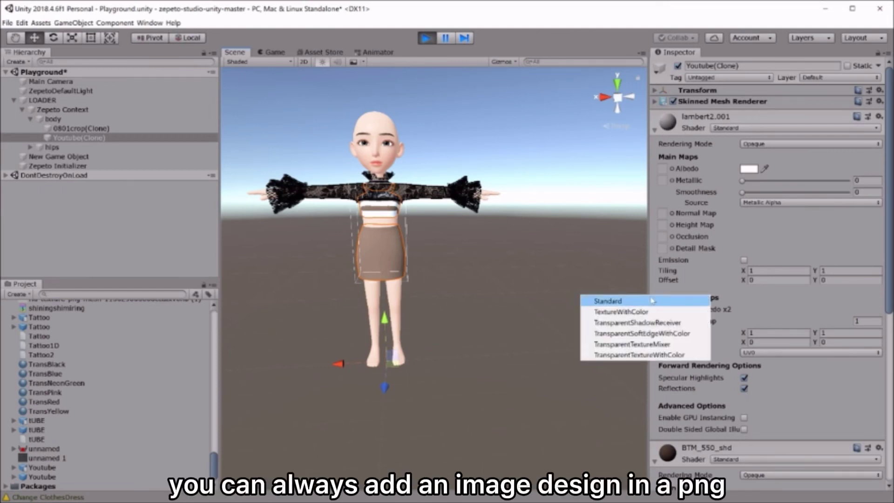
{"action": "left_click", "coordinate": [651, 301]}
{"action": "scroll", "coordinate": [742, 328], "scroll_direction": "down", "scroll_amount": 4}
{"action": "left_click", "coordinate": [743, 211]}
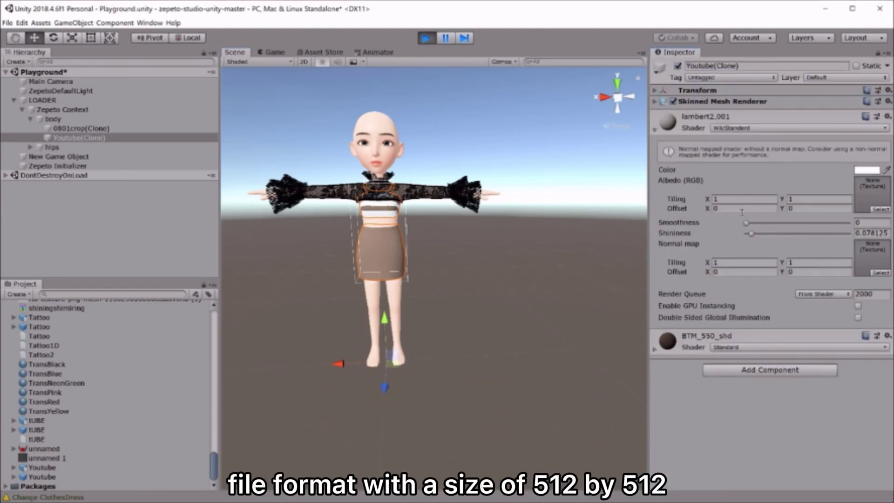
{"action": "left_click", "coordinate": [654, 349]}
{"action": "scroll", "coordinate": [699, 326], "scroll_direction": "down", "scroll_amount": 3}
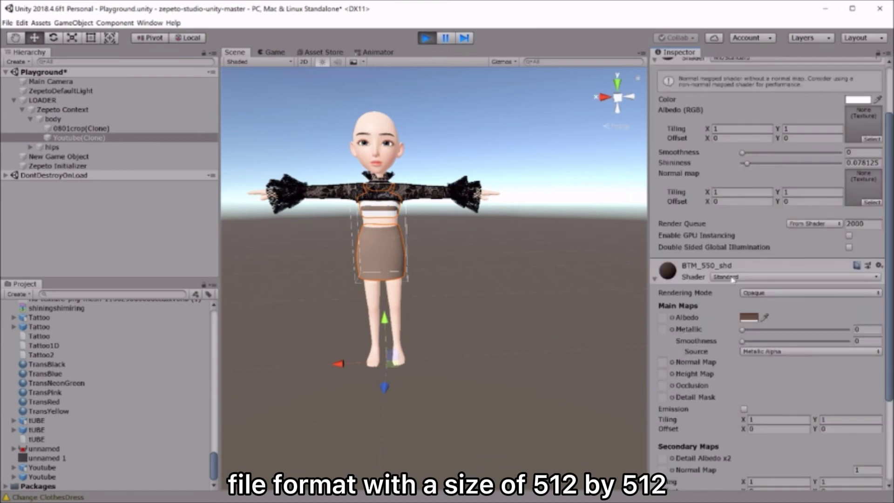
{"action": "left_click", "coordinate": [734, 277]}
{"action": "left_click", "coordinate": [669, 397]}
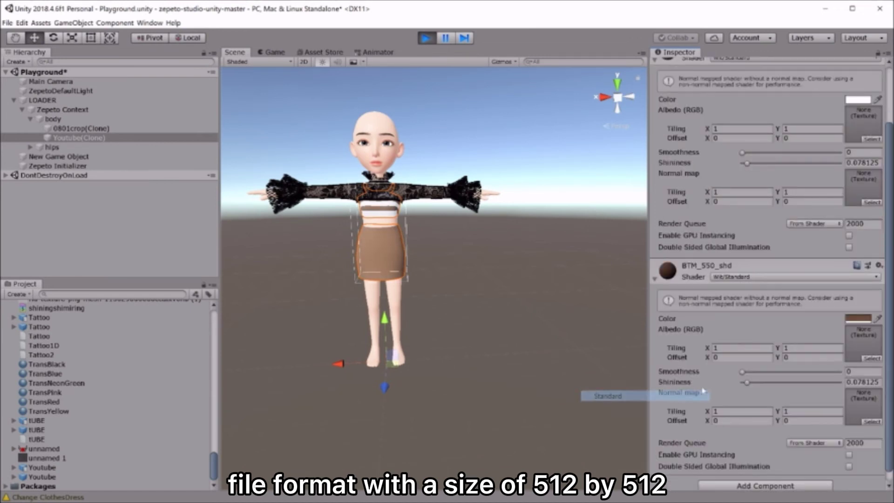
Set the BTM_550_shd colour to white FFFFFF and assign the purple argyle image as its albedo texture
{"action": "left_click", "coordinate": [859, 319]}
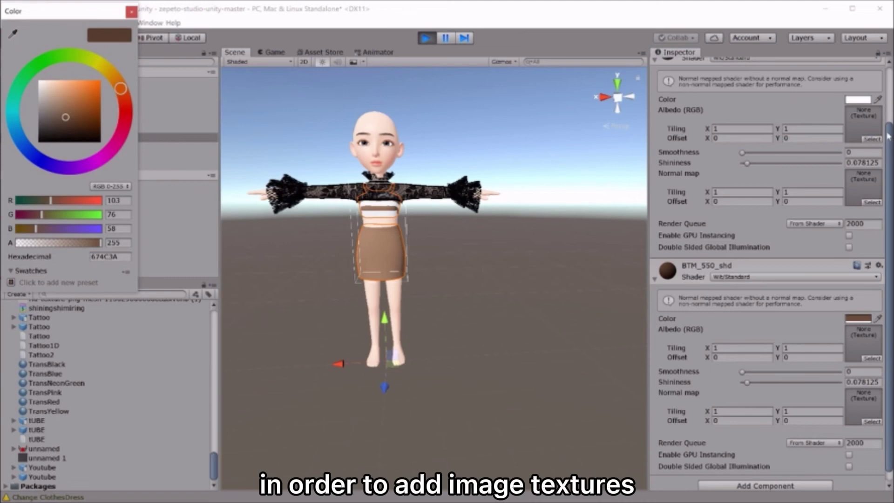
{"action": "left_click", "coordinate": [873, 139]}
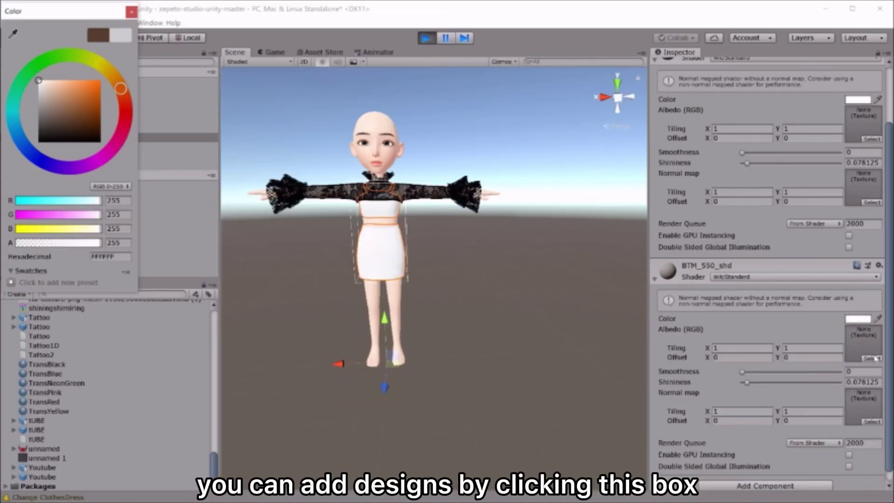
{"action": "left_click", "coordinate": [877, 359]}
{"action": "left_click", "coordinate": [30, 122]}
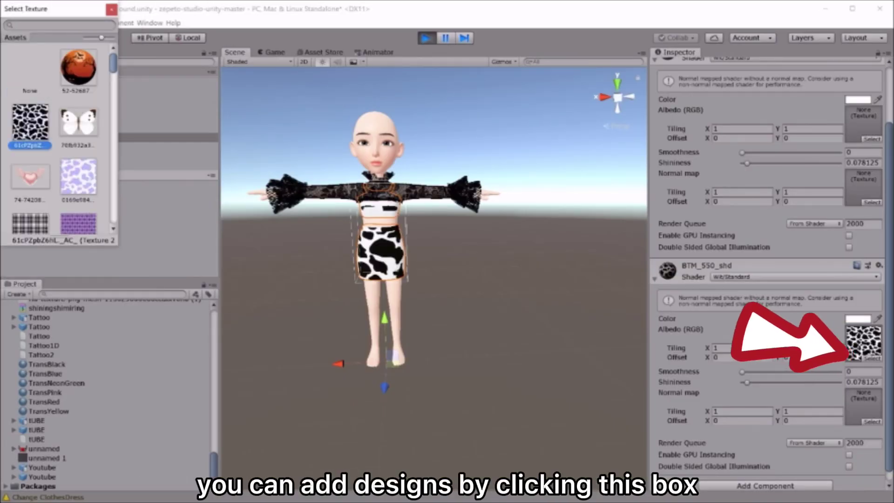
{"action": "scroll", "coordinate": [58, 139], "scroll_direction": "down", "scroll_amount": 3}
{"action": "left_click", "coordinate": [74, 120]}
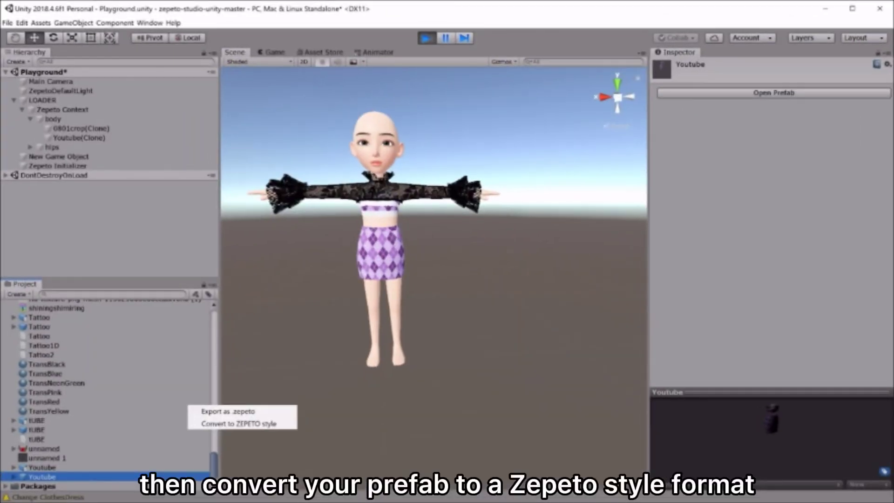
Export the Youtube prefab as a .zepeto file and select the exported file in the project assets
{"action": "left_click", "coordinate": [210, 412]}
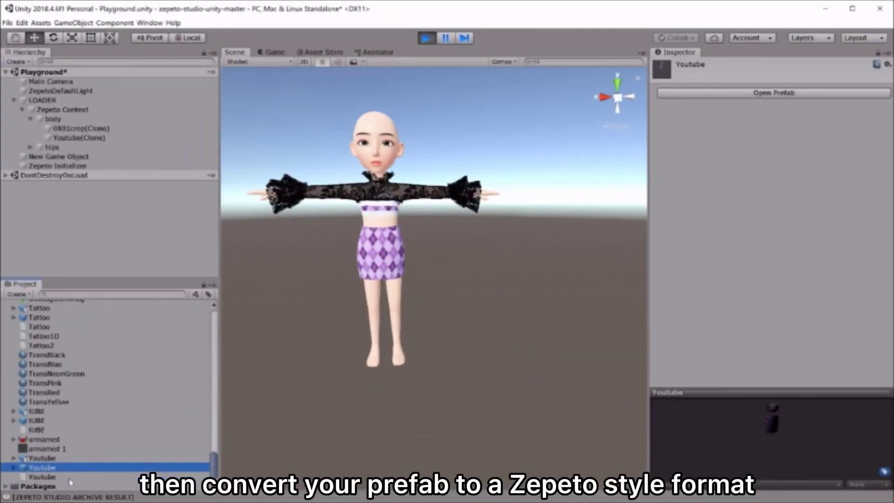
{"action": "left_click", "coordinate": [78, 474]}
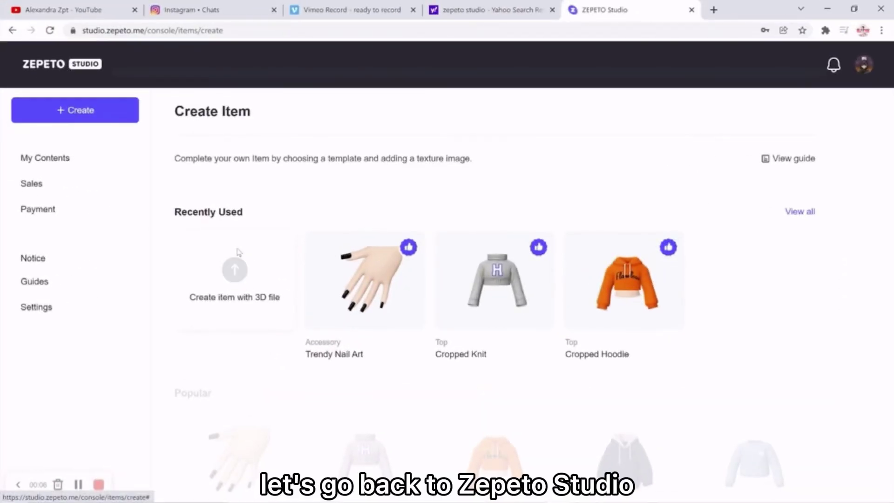
Switch to ZEPETO Studio and start a new item from a 3D file in the Dress category
{"action": "left_click", "coordinate": [237, 252]}
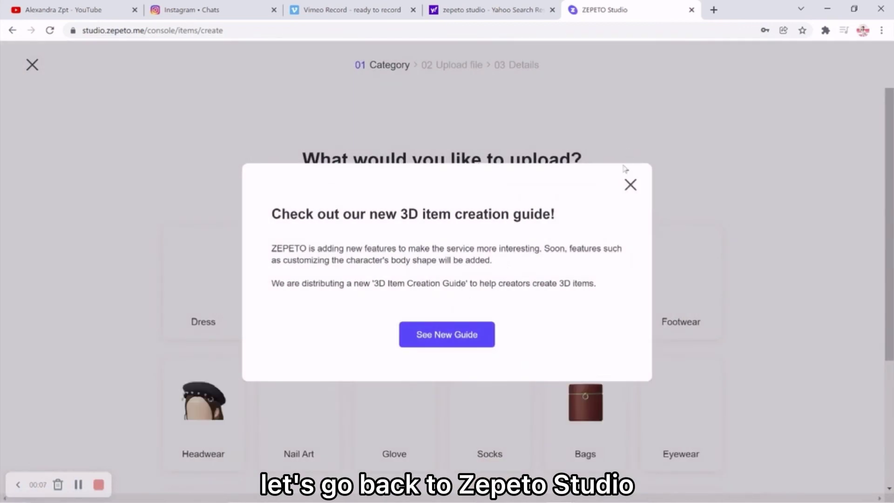
{"action": "left_click", "coordinate": [631, 183]}
{"action": "left_click", "coordinate": [202, 205]}
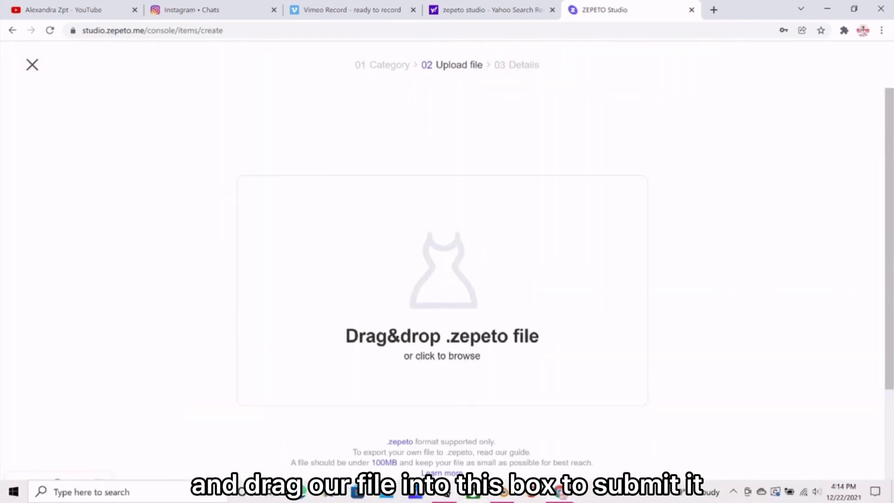
Upload the exported Youtube .zepeto file from the Unity project to the new Dress item
{"action": "left_click", "coordinate": [445, 492]}
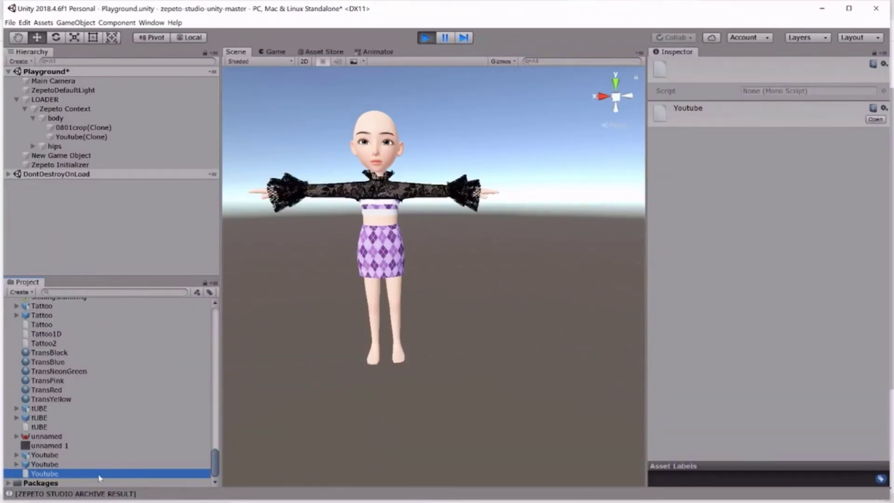
{"action": "left_click_drag", "start_coordinate": [100, 478], "coordinate": [432, 232]}
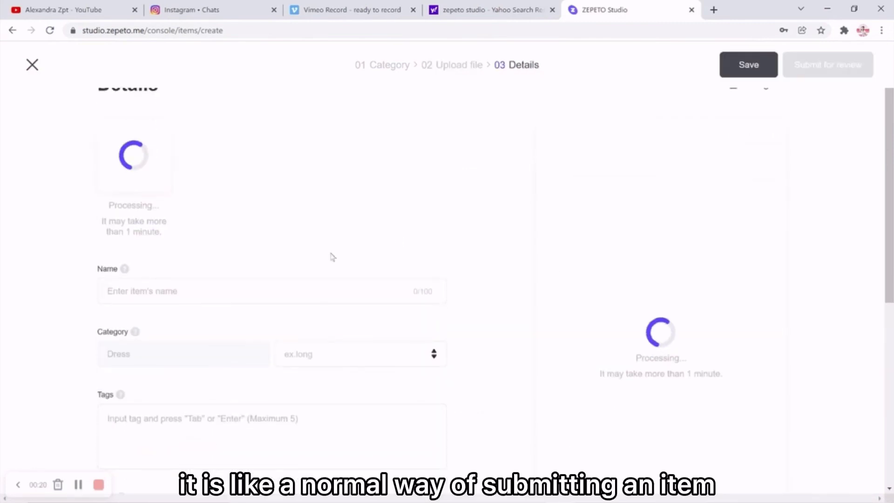
{"action": "scroll", "coordinate": [603, 250], "scroll_direction": "down", "scroll_amount": 2}
{"action": "scroll", "coordinate": [574, 233], "scroll_direction": "up", "scroll_amount": 2}
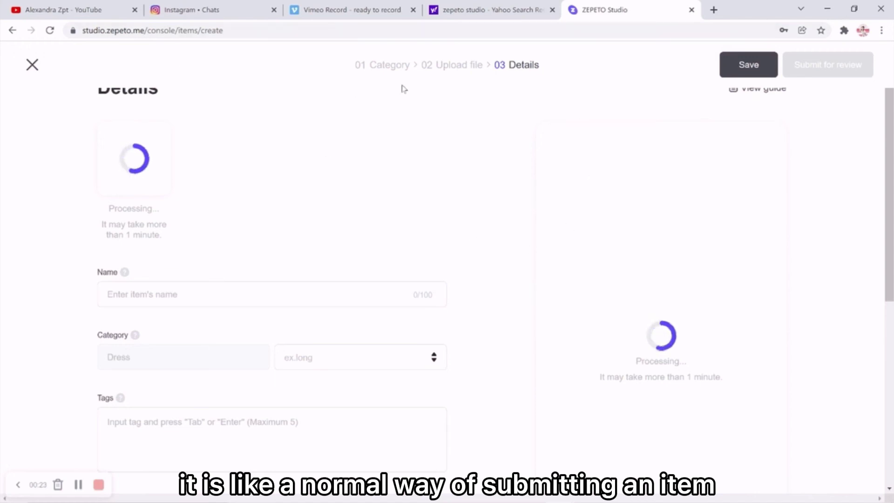
Name the dress item Puff Pink and set its subcategory to Casual
{"action": "scroll", "coordinate": [368, 178], "scroll_direction": "up", "scroll_amount": 2}
{"action": "scroll", "coordinate": [366, 178], "scroll_direction": "down", "scroll_amount": 3}
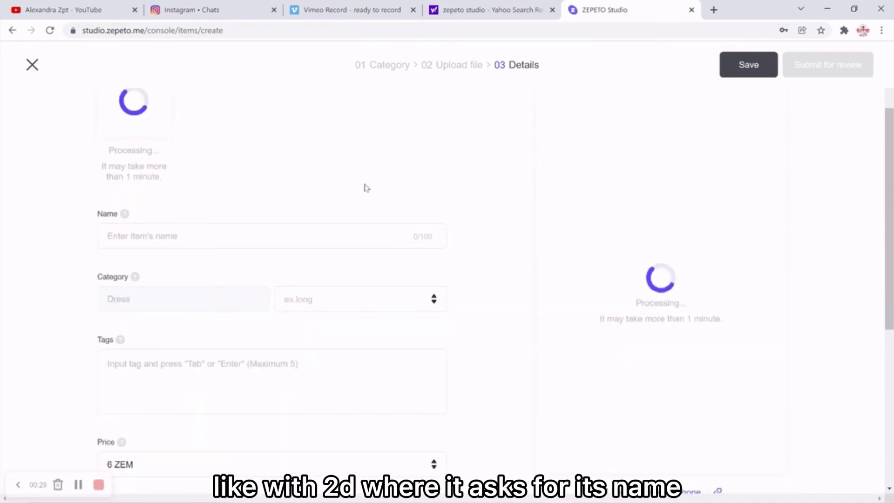
{"action": "left_click", "coordinate": [342, 240]}
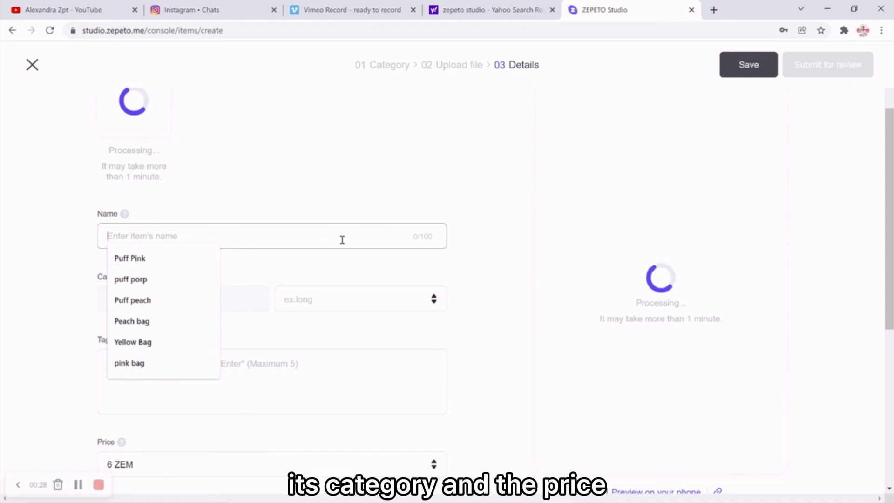
{"action": "left_click", "coordinate": [183, 259]}
{"action": "left_click", "coordinate": [311, 305]}
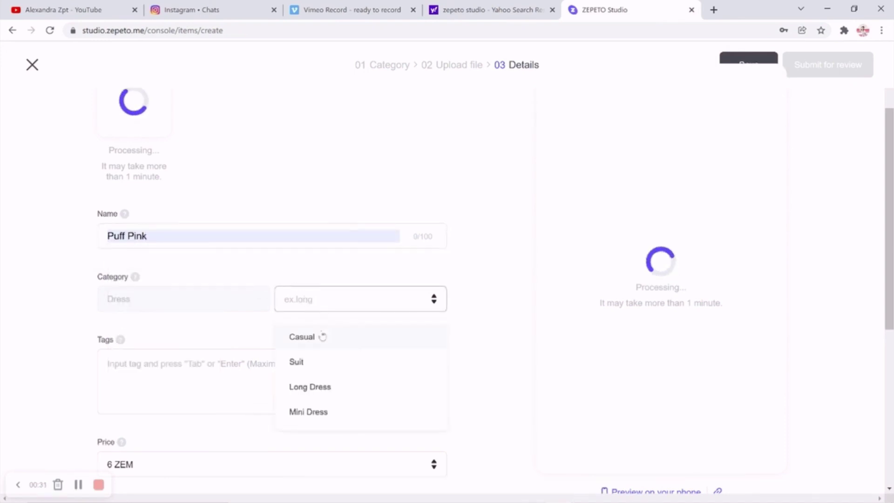
{"action": "left_click", "coordinate": [302, 337]}
Set the item's price to 1 ZEM
{"action": "scroll", "coordinate": [291, 363], "scroll_direction": "down", "scroll_amount": 3}
{"action": "left_click", "coordinate": [301, 343]}
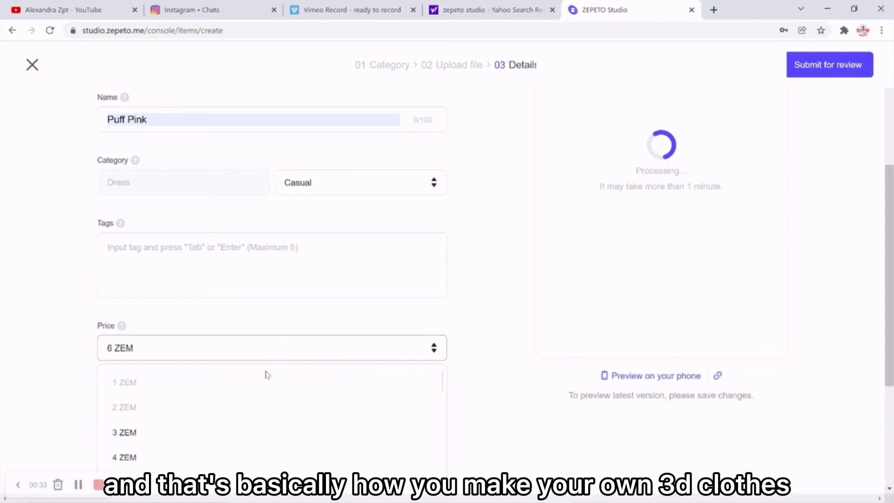
{"action": "left_click", "coordinate": [245, 379]}
Expand the advanced settings, choose to set a start/end date for the schedule, and return to the item's thumbnail and preview
{"action": "scroll", "coordinate": [248, 368], "scroll_direction": "down", "scroll_amount": 3}
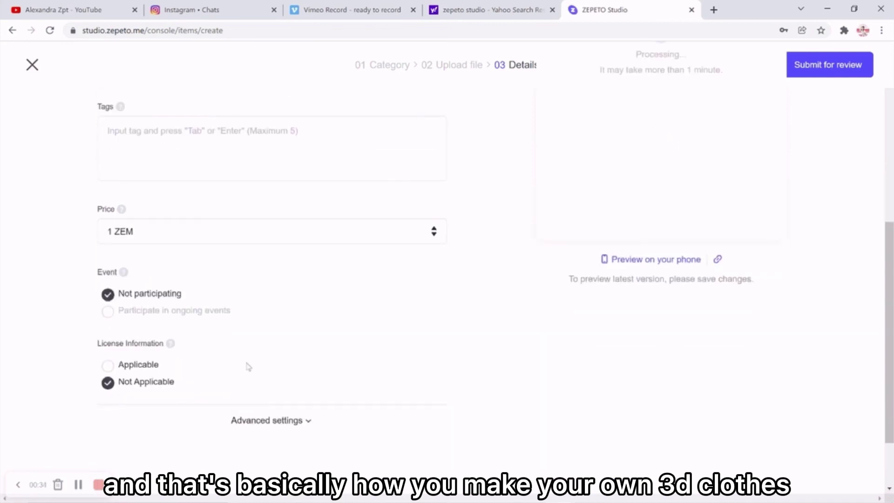
{"action": "left_click", "coordinate": [254, 421]}
{"action": "scroll", "coordinate": [235, 412], "scroll_direction": "down", "scroll_amount": 3}
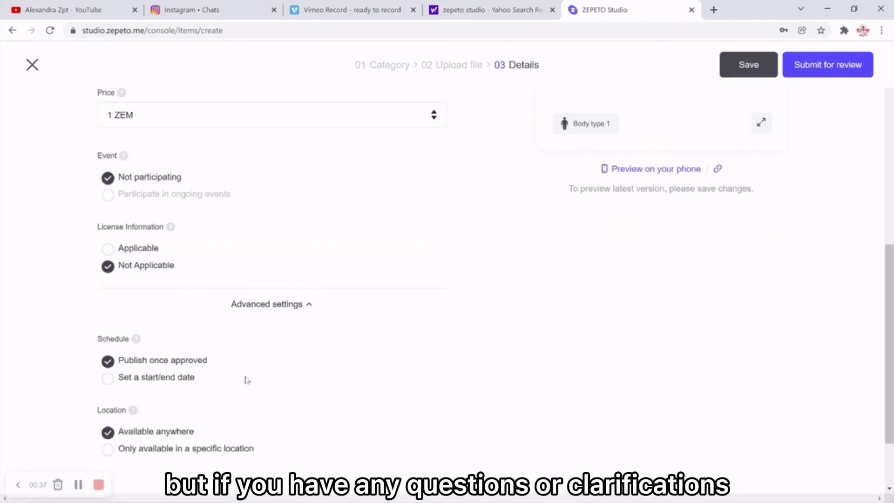
{"action": "left_click", "coordinate": [183, 378]}
{"action": "scroll", "coordinate": [656, 286], "scroll_direction": "up", "scroll_amount": 5}
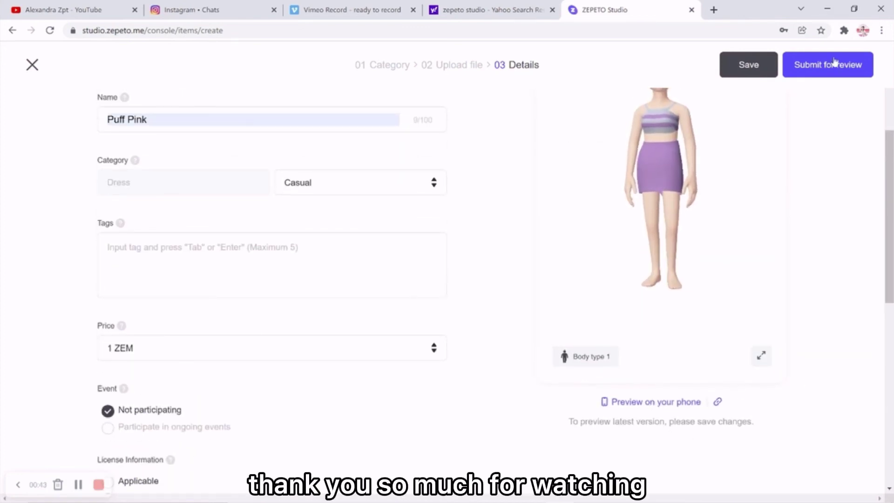
{"action": "scroll", "coordinate": [796, 98], "scroll_direction": "up", "scroll_amount": 4}
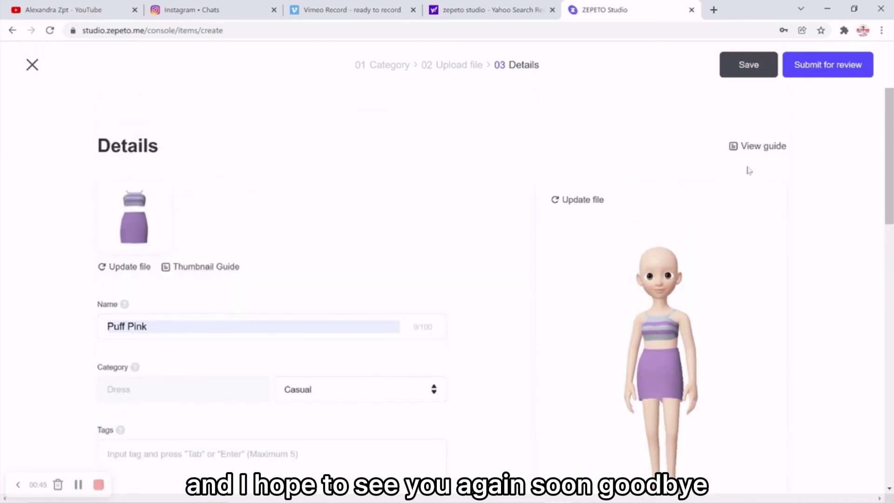